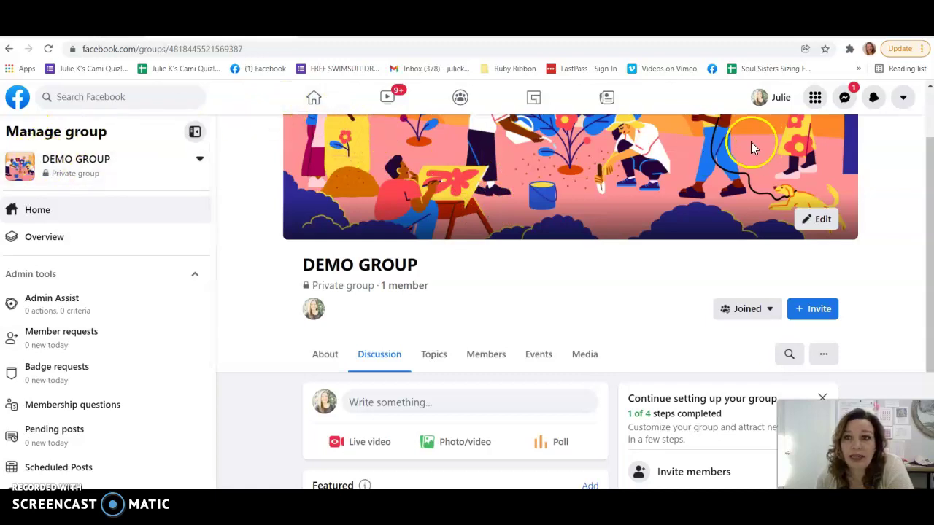
Open DEMO GROUP's settings and view the apps added to the group
{"action": "left_click", "coordinate": [815, 97]}
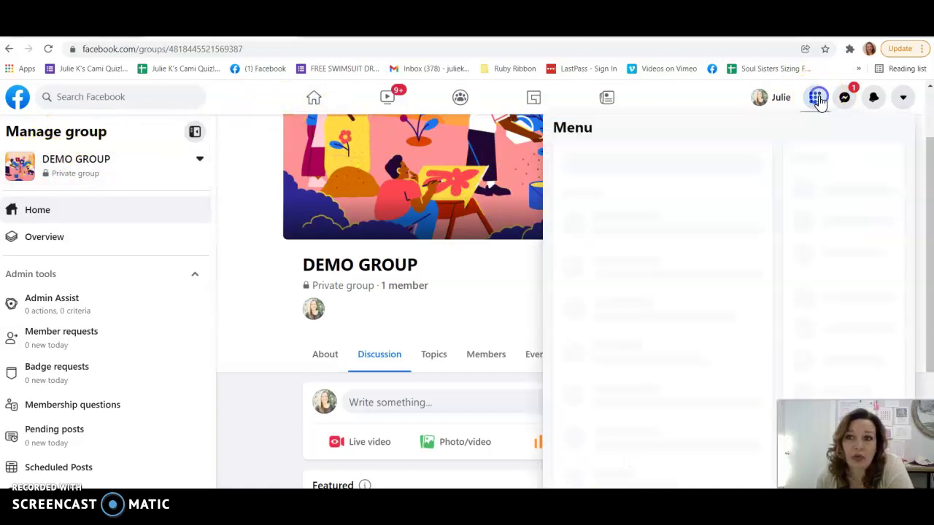
{"action": "left_click", "coordinate": [834, 365]}
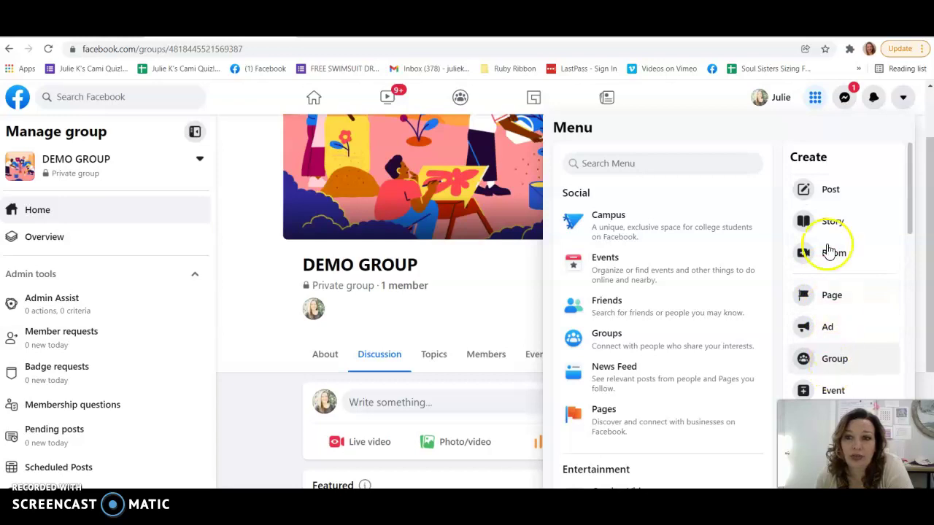
{"action": "left_click", "coordinate": [814, 97]}
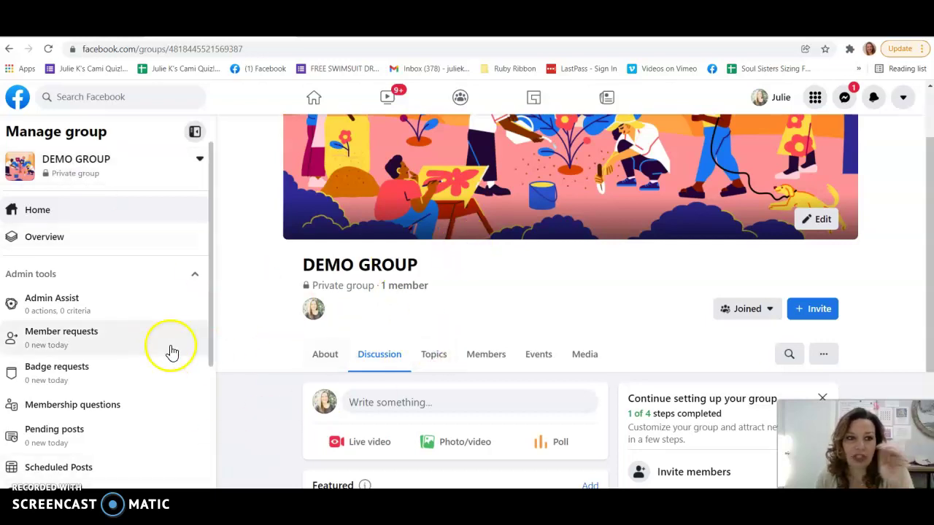
{"action": "scroll", "coordinate": [150, 340], "scroll_direction": "down", "scroll_amount": 5}
{"action": "left_click", "coordinate": [33, 455]}
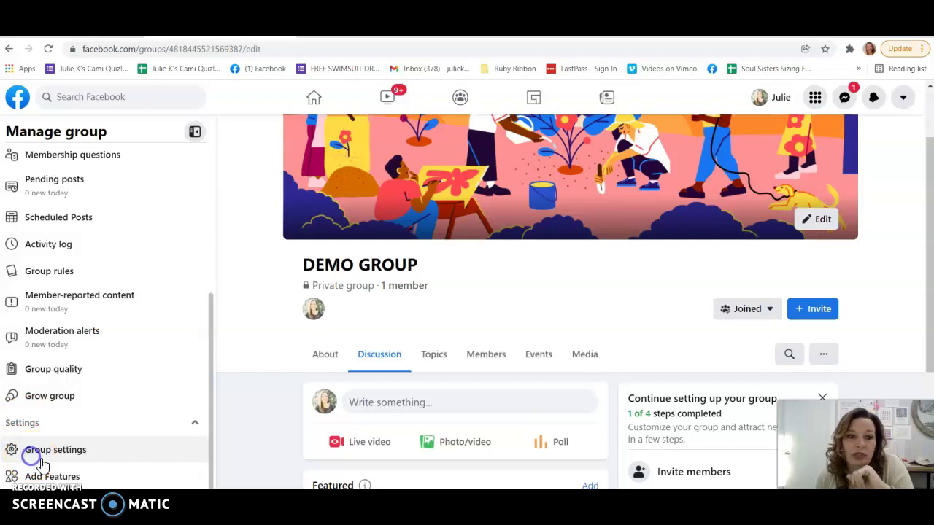
{"action": "scroll", "coordinate": [518, 379], "scroll_direction": "down", "scroll_amount": 10}
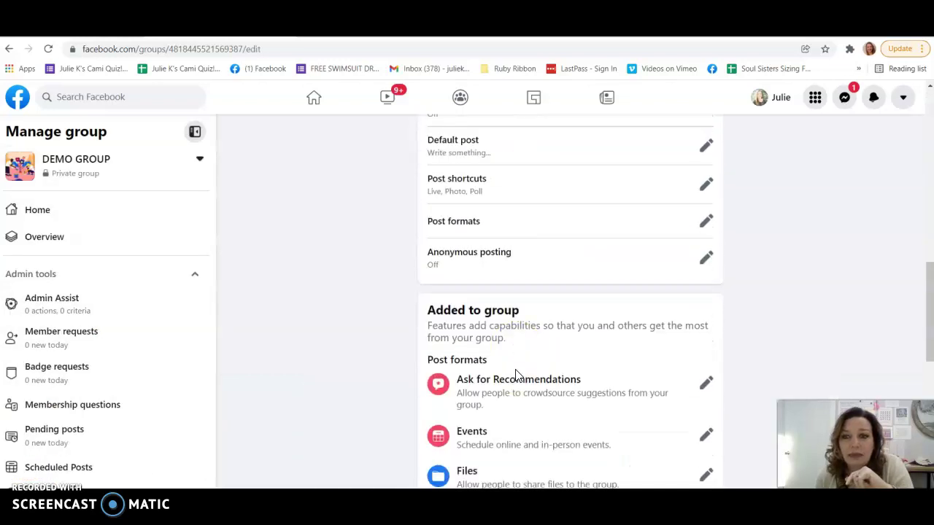
{"action": "scroll", "coordinate": [518, 375], "scroll_direction": "down", "scroll_amount": 10}
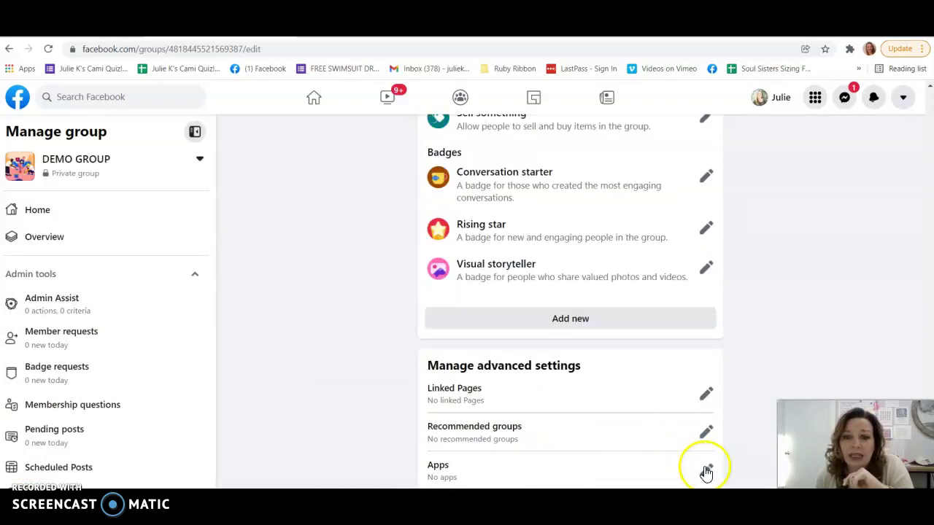
{"action": "left_click", "coordinate": [705, 467]}
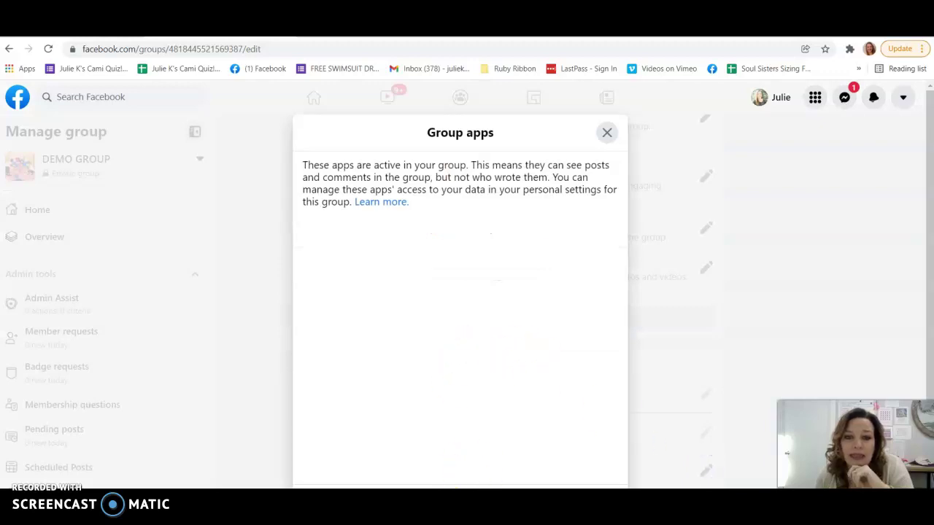
Search the group app store for 'ci' and add CinchShare to DEMO GROUP
{"action": "left_click", "coordinate": [585, 469]}
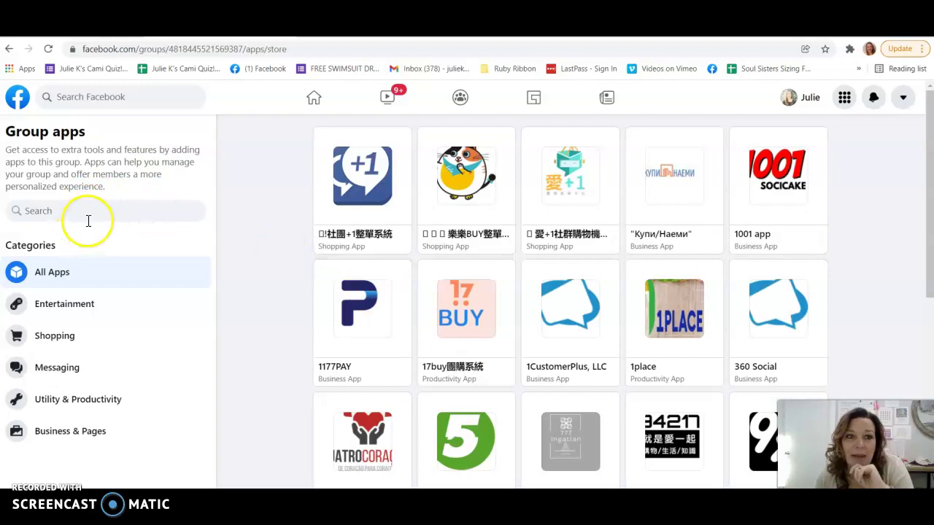
{"action": "left_click", "coordinate": [80, 211]}
{"action": "type", "text": "cinch"}
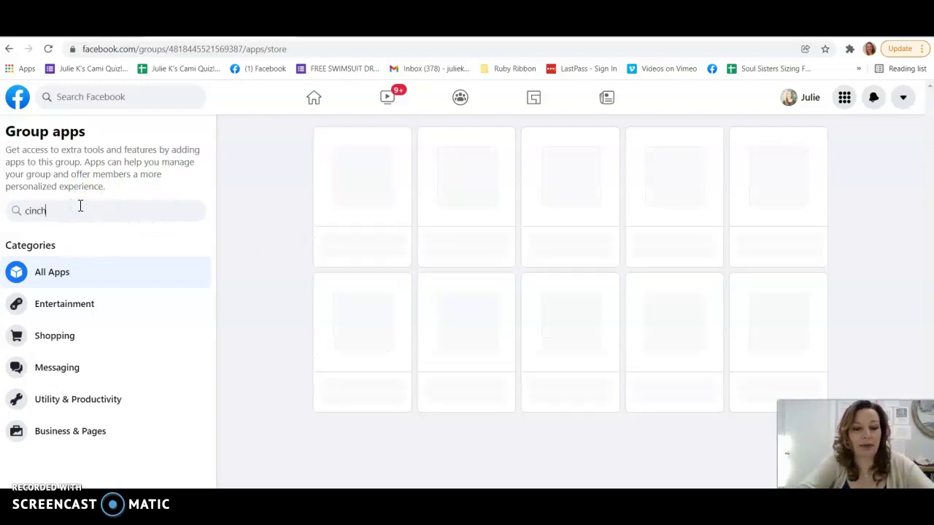
{"action": "left_click", "coordinate": [556, 177]}
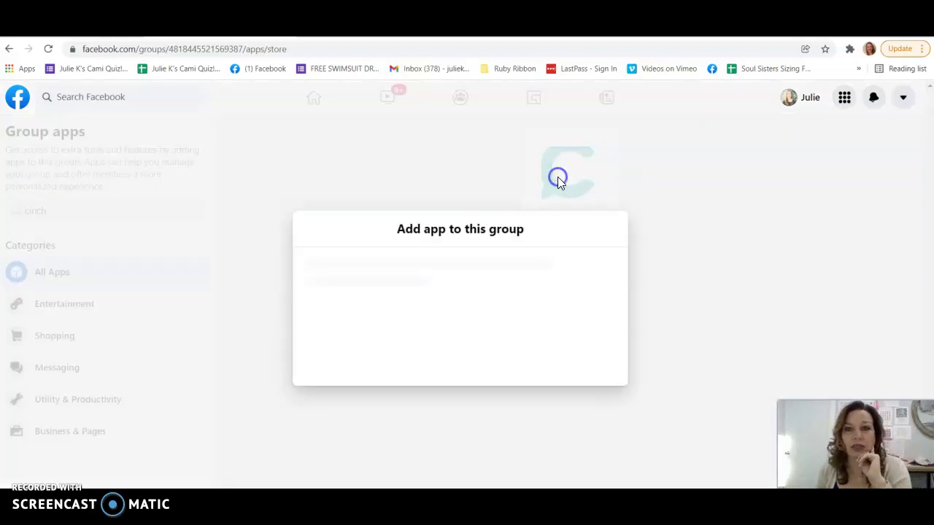
{"action": "left_click", "coordinate": [580, 425]}
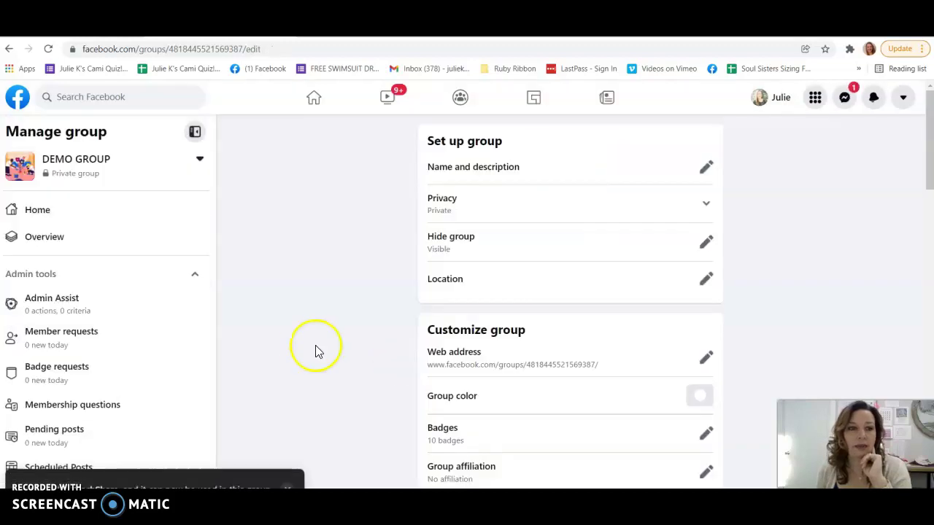
Link a managed Page to DEMO GROUP under Linked Pages, then switch to the cinchshare.com tab
{"action": "scroll", "coordinate": [504, 277], "scroll_direction": "down", "scroll_amount": 8}
{"action": "scroll", "coordinate": [504, 278], "scroll_direction": "down", "scroll_amount": 10}
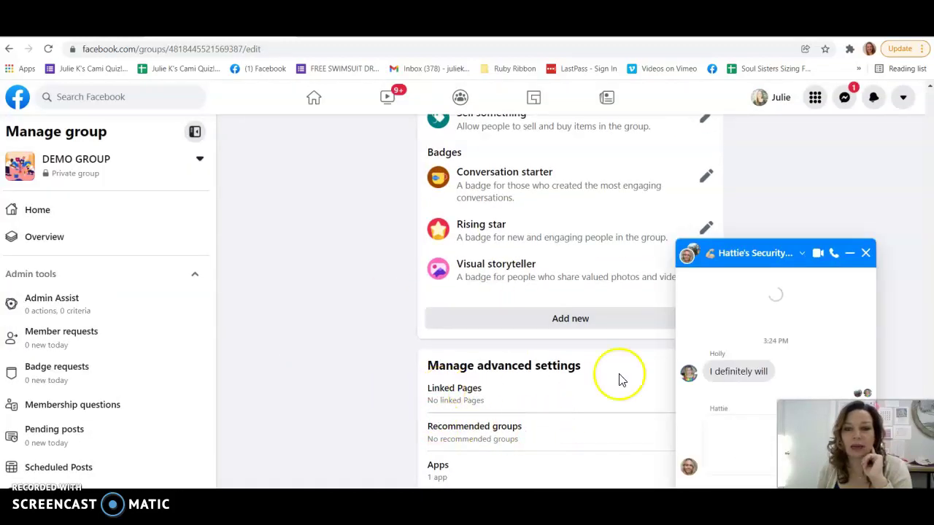
{"action": "left_click", "coordinate": [865, 253]}
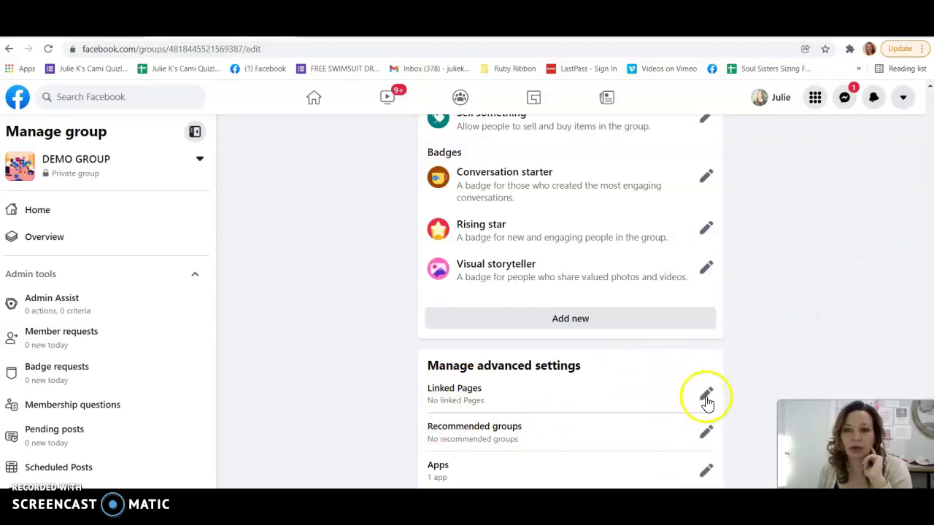
{"action": "left_click", "coordinate": [706, 398]}
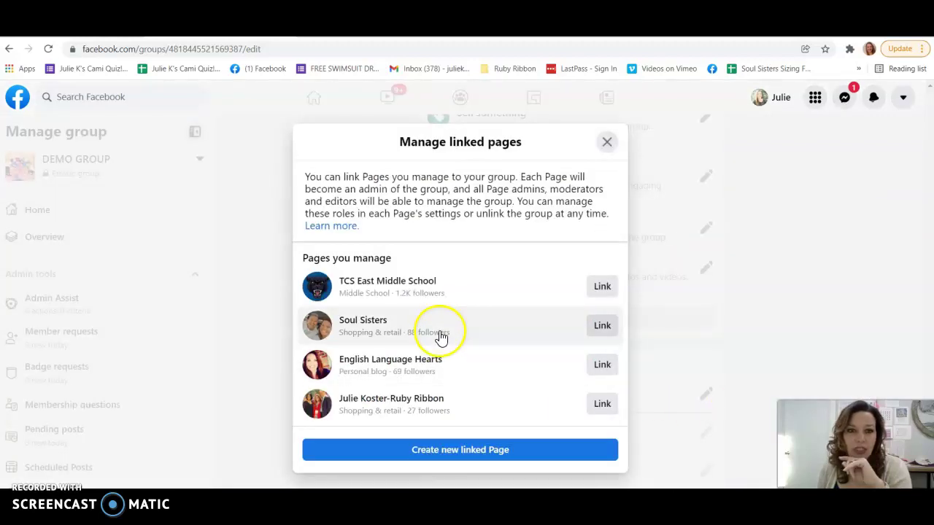
{"action": "left_click", "coordinate": [608, 405]}
{"action": "left_click", "coordinate": [596, 334]}
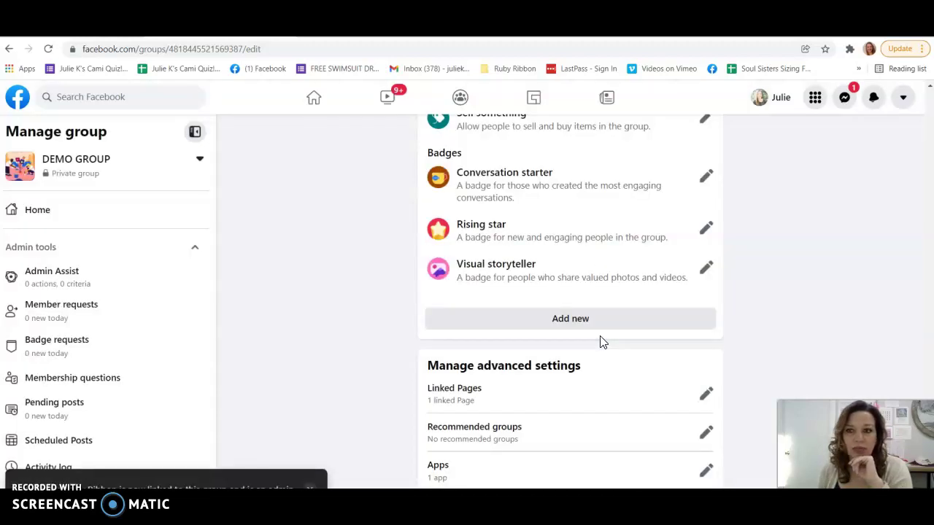
{"action": "left_click", "coordinate": [158, 330]}
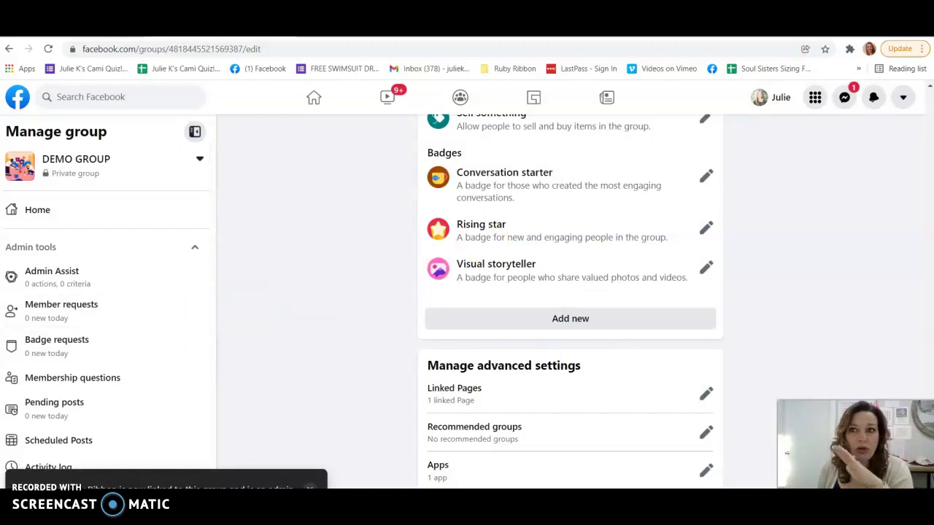
{"action": "key", "text": "ctrl+Tab"}
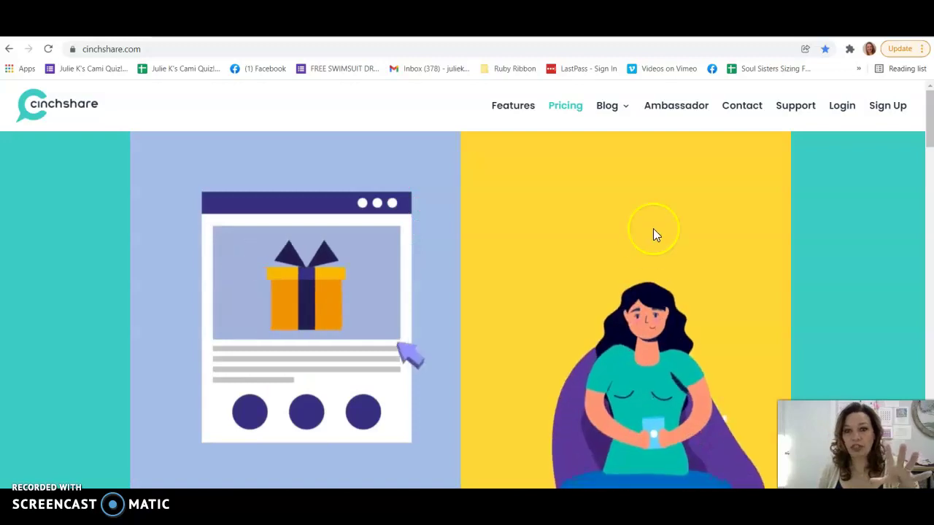
Log in to Cinchshare with the Facebook account to reach the Schedule a Post page
{"action": "left_click", "coordinate": [846, 105]}
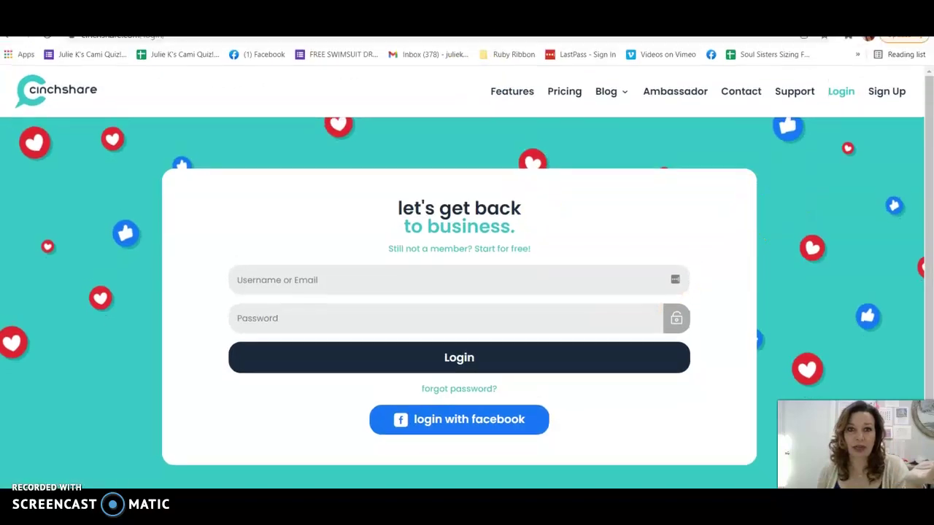
{"action": "left_click", "coordinate": [479, 429]}
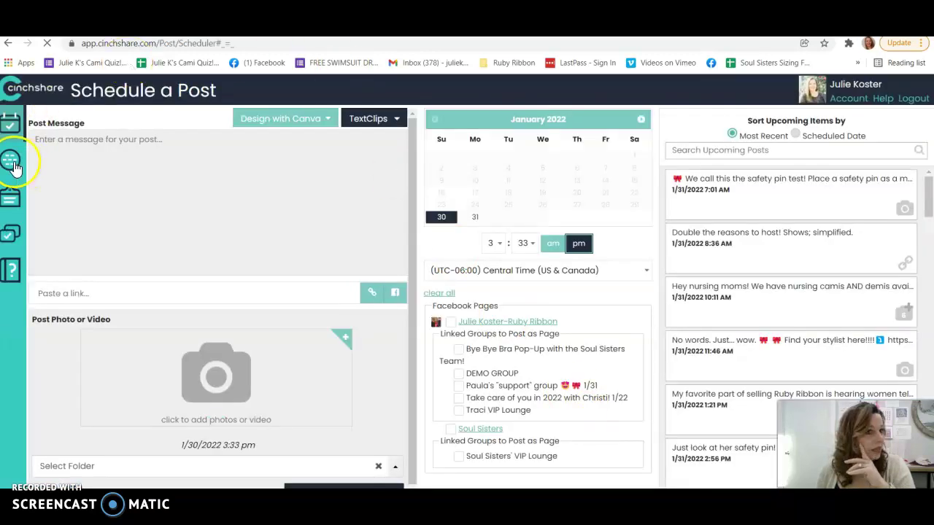
Refresh My Networks and toggle the hearts on Jan-YOU-ary Bye-Bye Bra Bash! and DEMO GROUP
{"action": "left_click", "coordinate": [13, 160]}
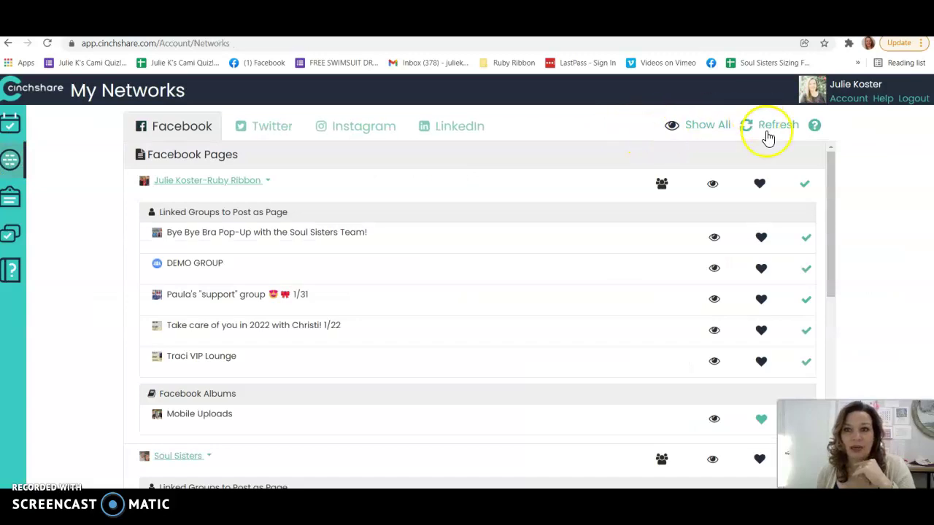
{"action": "left_click", "coordinate": [766, 126]}
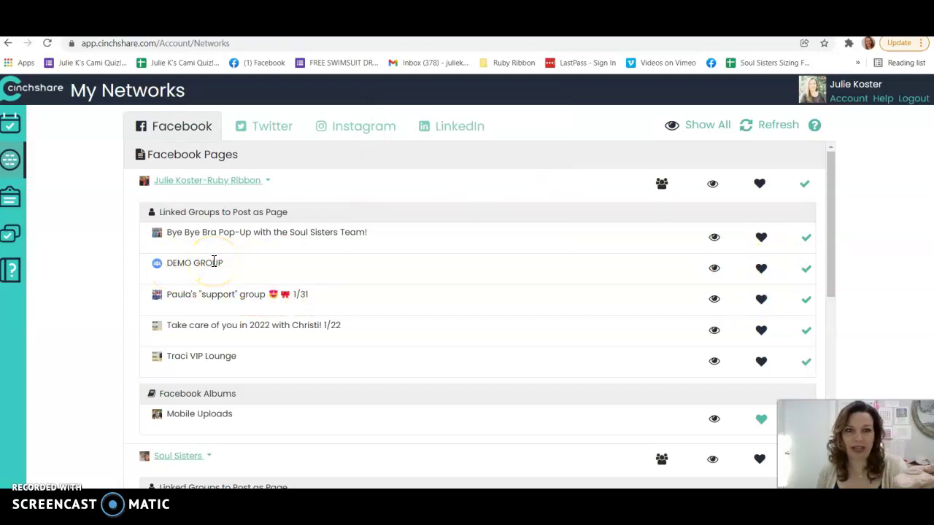
{"action": "scroll", "coordinate": [386, 309], "scroll_direction": "down", "scroll_amount": 6}
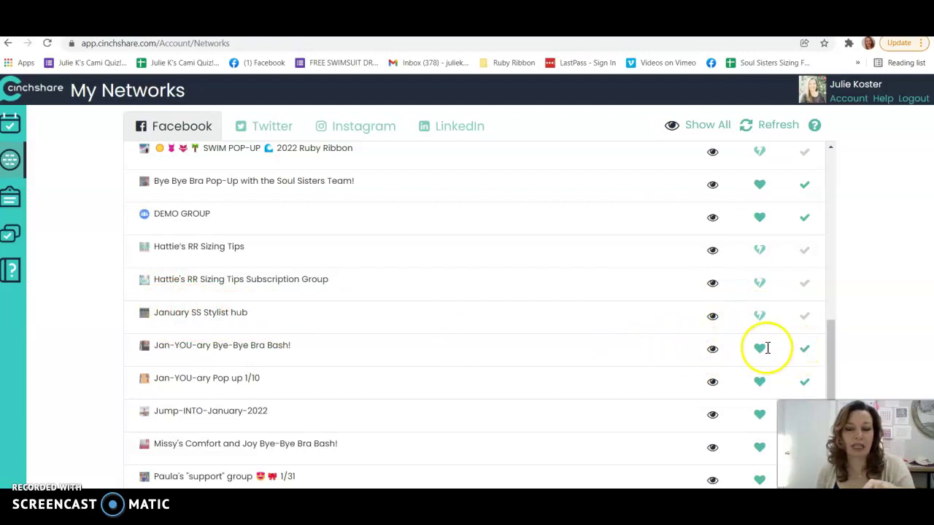
{"action": "left_click", "coordinate": [761, 349]}
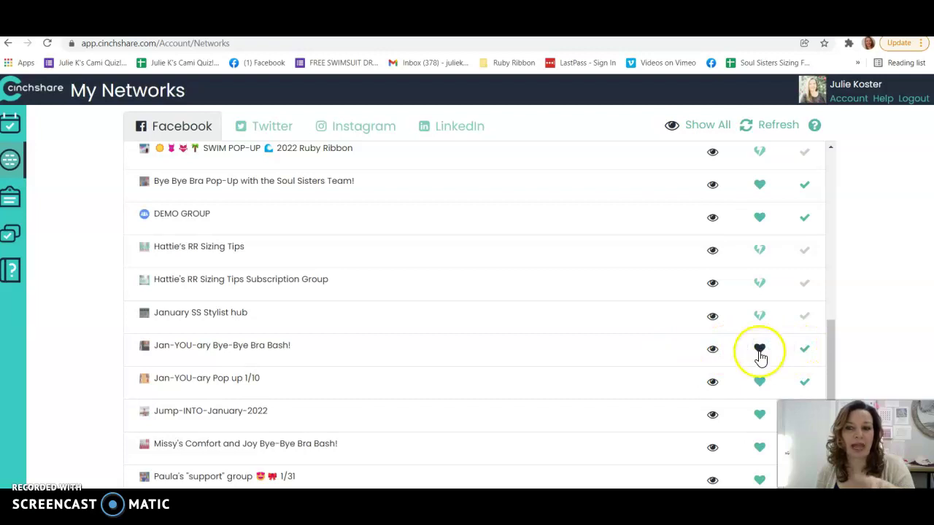
{"action": "scroll", "coordinate": [761, 347], "scroll_direction": "up", "scroll_amount": 6}
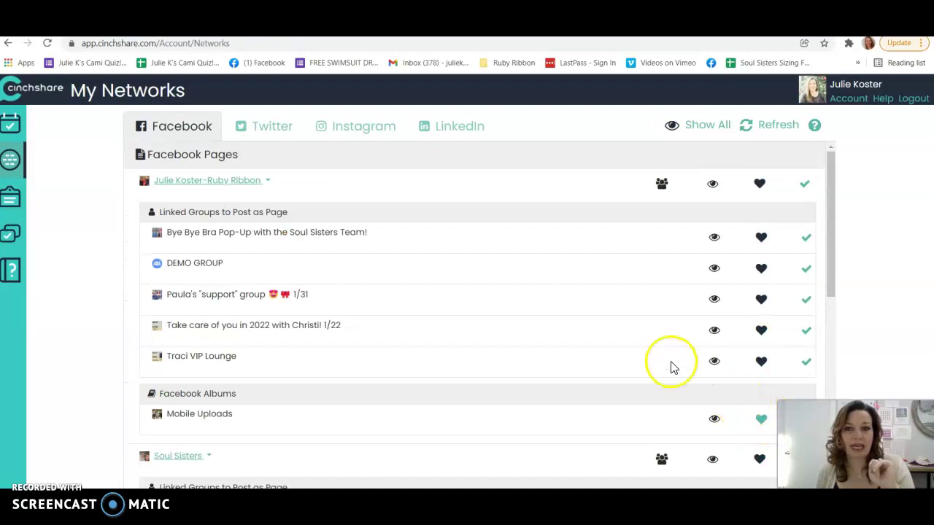
{"action": "left_click", "coordinate": [763, 270]}
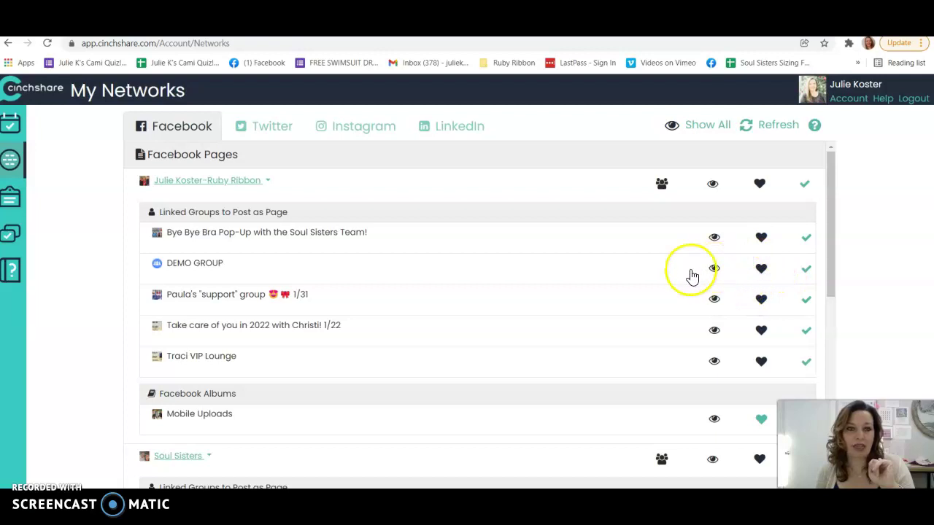
Write 'Look at these amazing camis' as a new post and bring up Photos or Video
{"action": "left_click", "coordinate": [11, 131]}
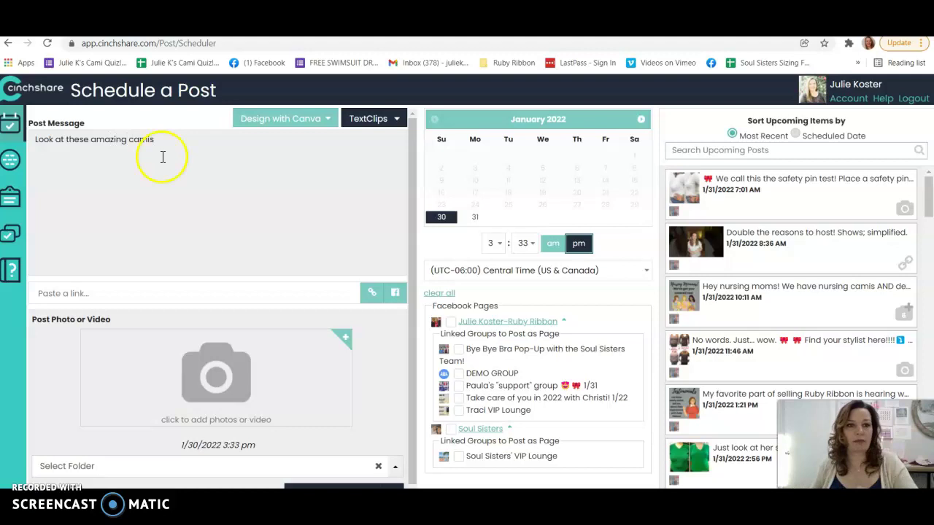
{"action": "left_click", "coordinate": [237, 368]}
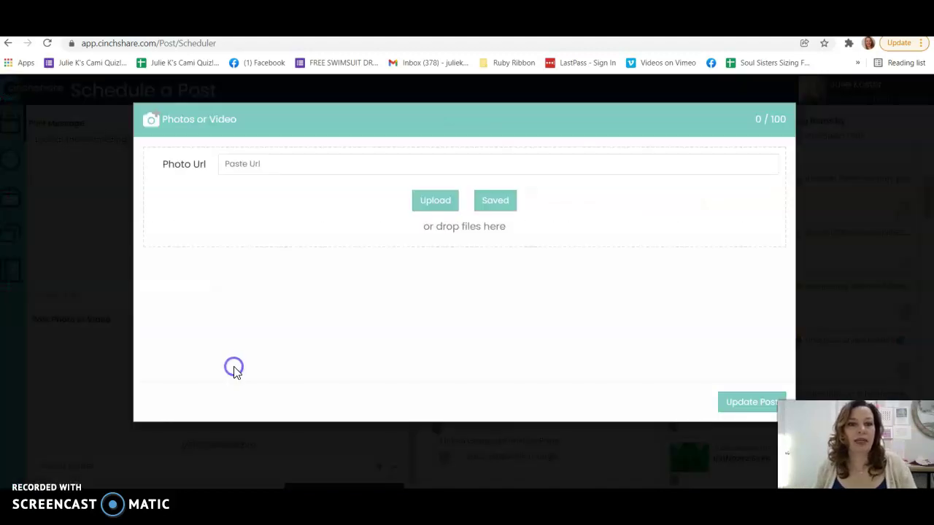
Browse the Christmas pics folder, trying photos 7X5A3091, 7X5A3110 and 7X5A3114
{"action": "left_click", "coordinate": [445, 202]}
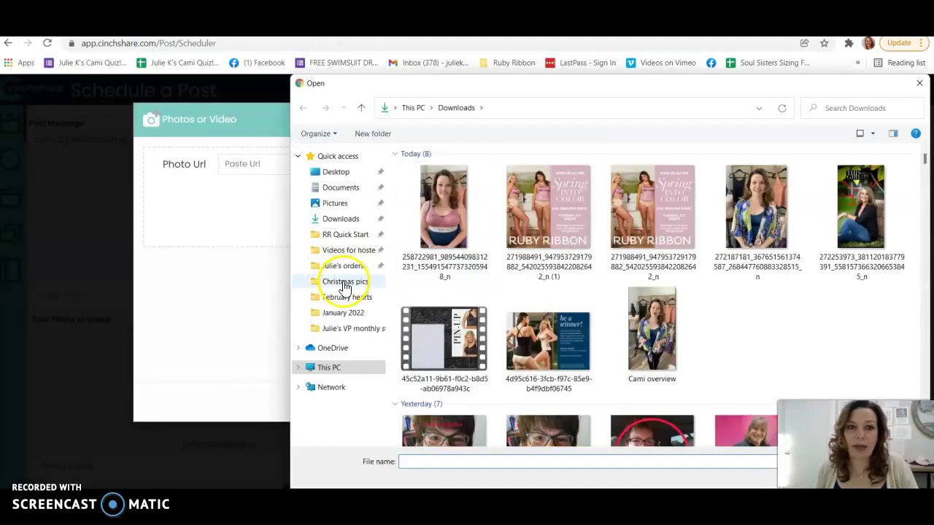
{"action": "left_click", "coordinate": [344, 283]}
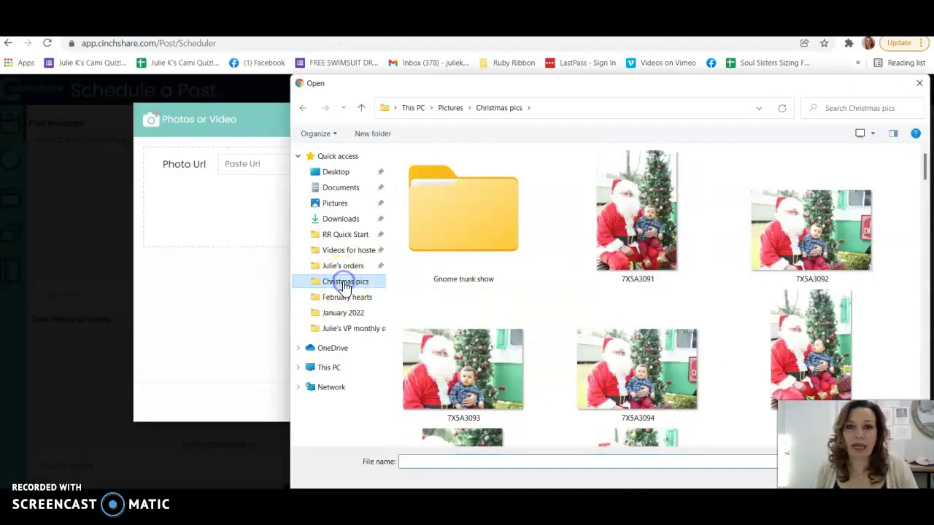
{"action": "left_click", "coordinate": [628, 219]}
{"action": "scroll", "coordinate": [803, 313], "scroll_direction": "down", "scroll_amount": 10}
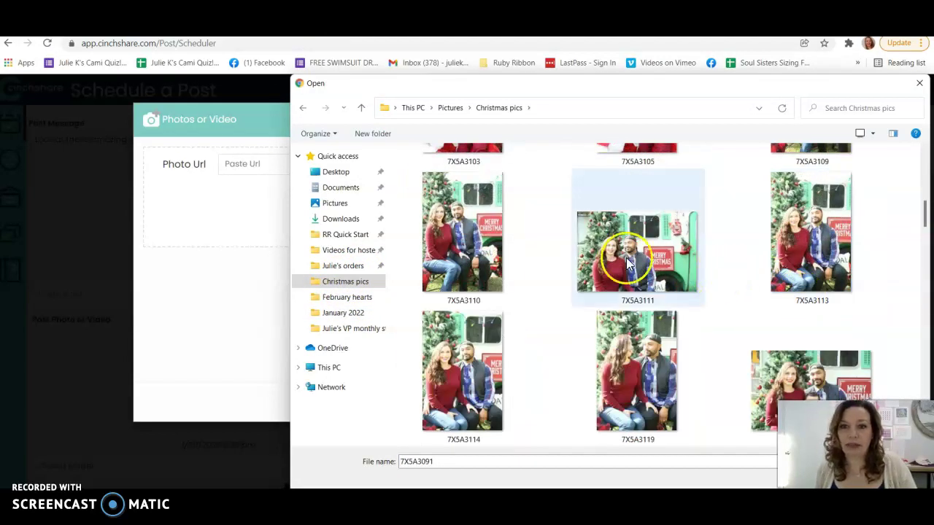
{"action": "left_click", "coordinate": [464, 253]}
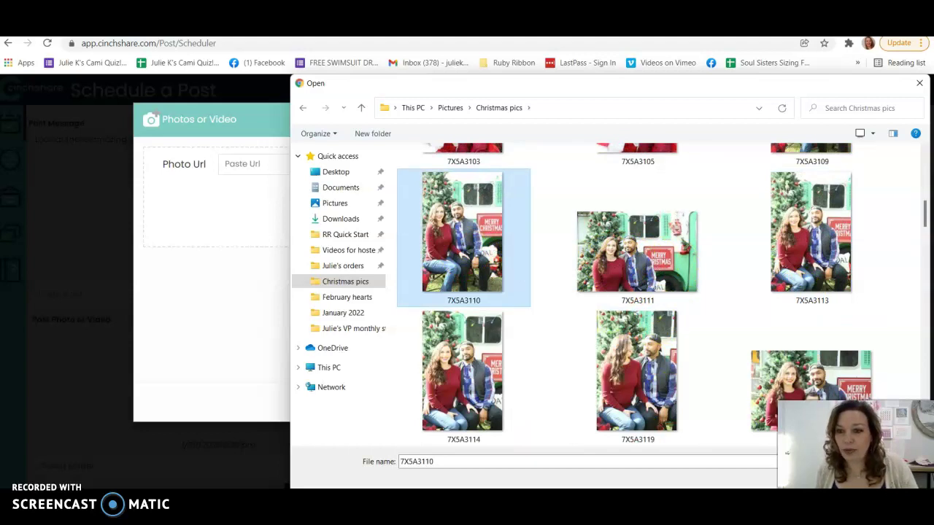
{"action": "double_click", "coordinate": [449, 288]}
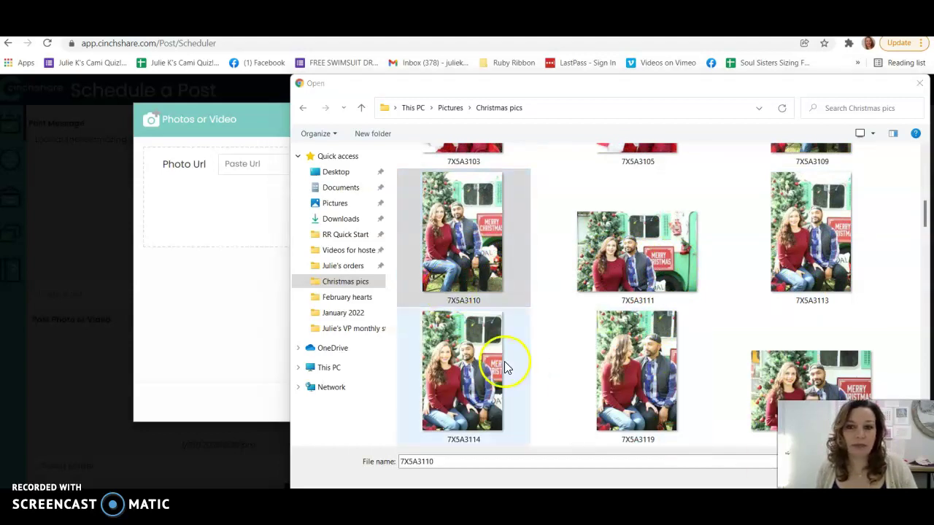
{"action": "left_click", "coordinate": [502, 343]}
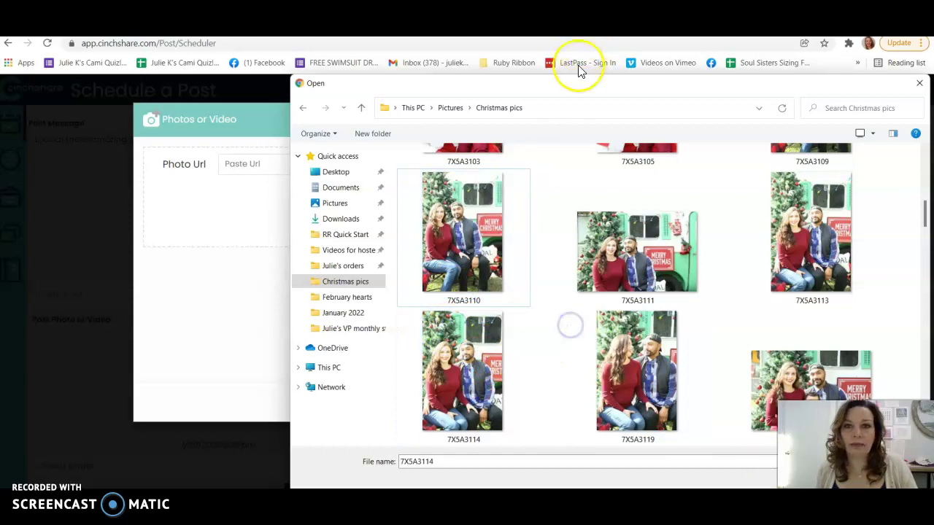
{"action": "left_click_drag", "start_coordinate": [581, 82], "coordinate": [438, 76]}
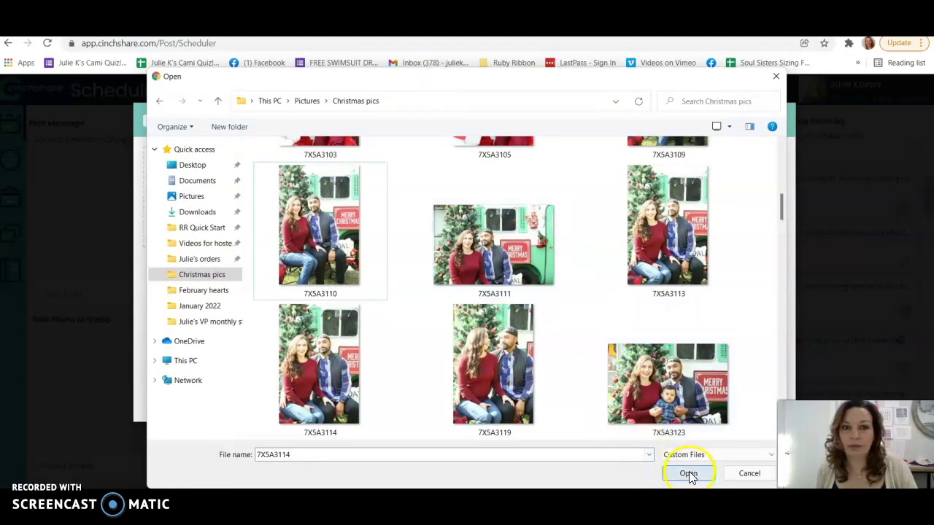
Upload the family photo 7X5A3123 and attach it to the camis post with Update Post
{"action": "left_click", "coordinate": [279, 164]}
{"action": "left_click", "coordinate": [691, 427]}
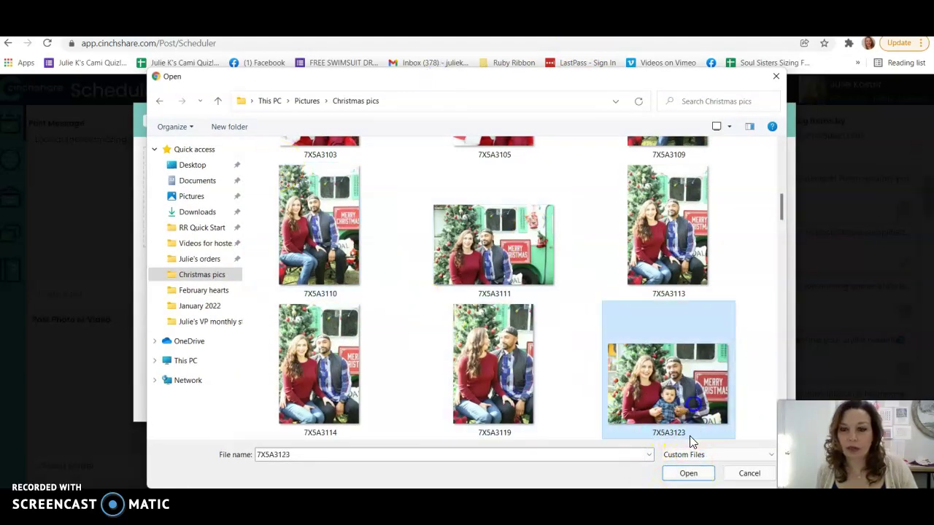
{"action": "left_click", "coordinate": [702, 475]}
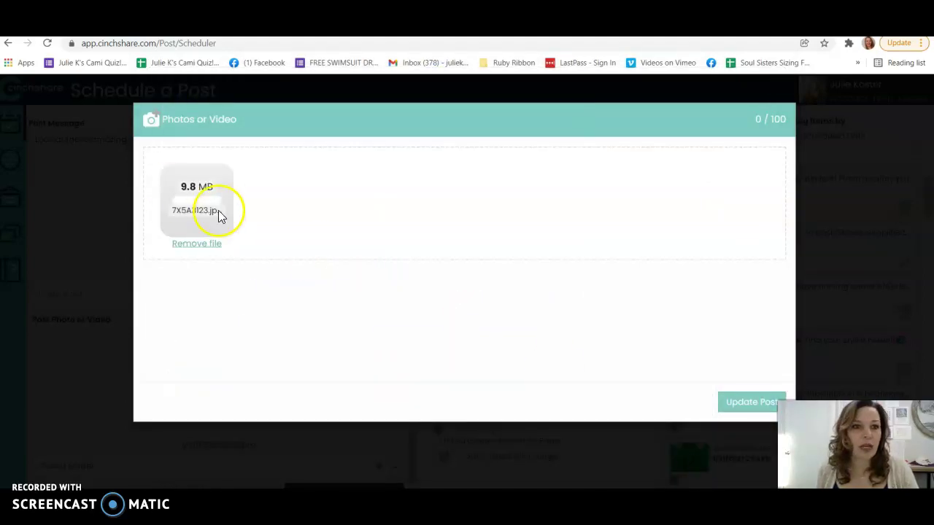
{"action": "left_click", "coordinate": [749, 405]}
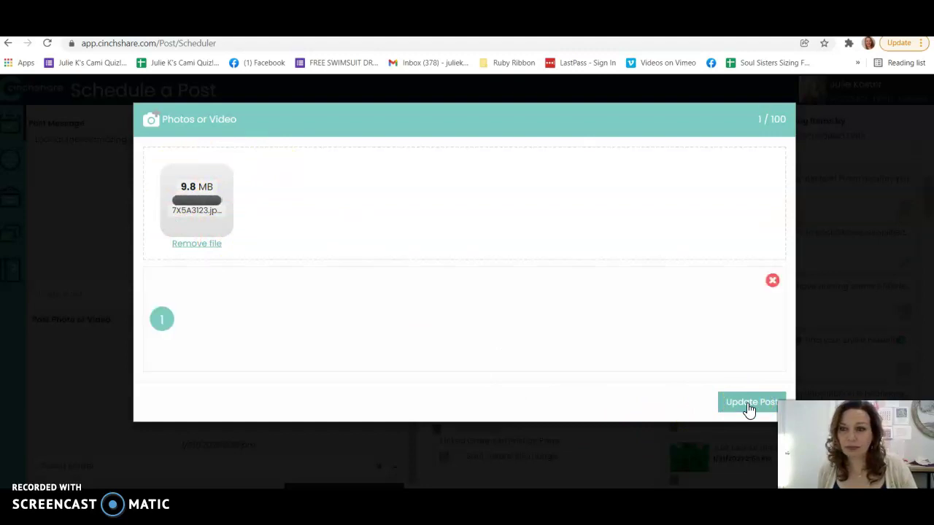
{"action": "left_click", "coordinate": [154, 278]}
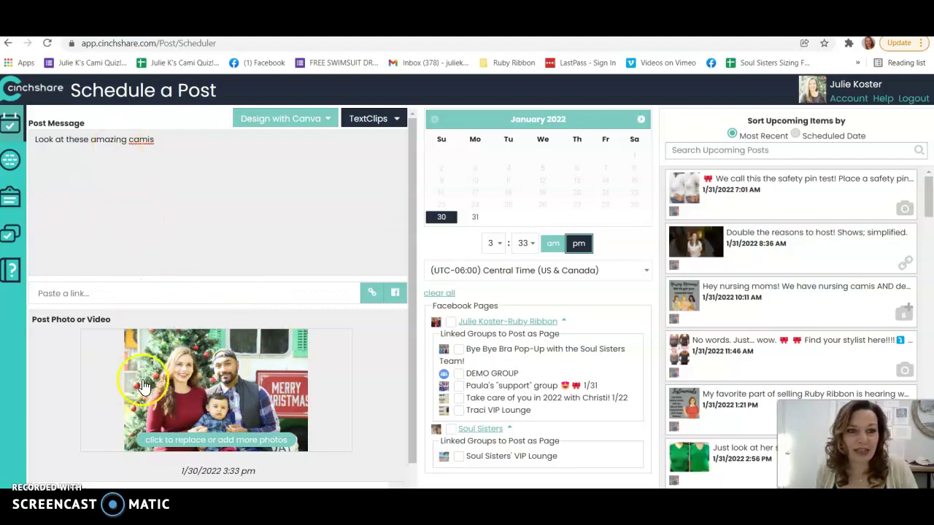
Keep the camis post in the Saved folder and schedule it for 1/30/2022 at 3:34 PM
{"action": "scroll", "coordinate": [372, 383], "scroll_direction": "down", "scroll_amount": 1}
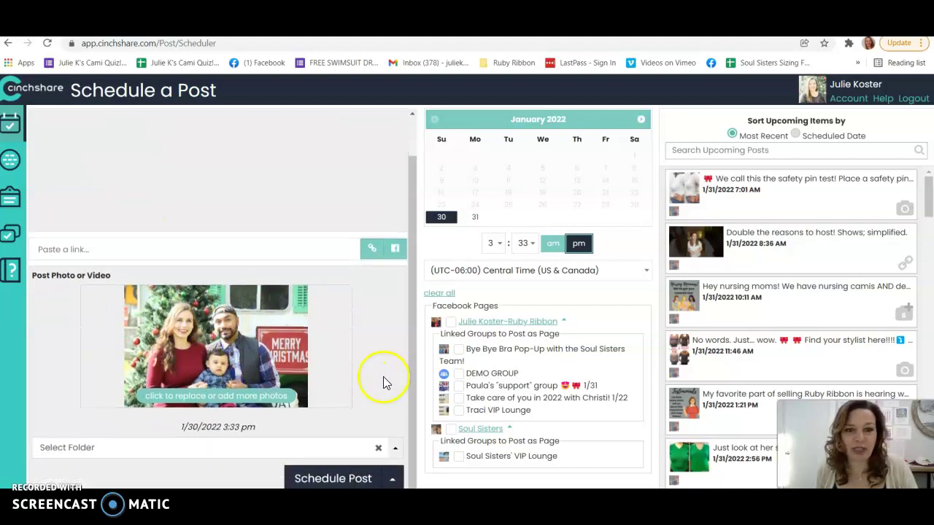
{"action": "left_click", "coordinate": [395, 448]}
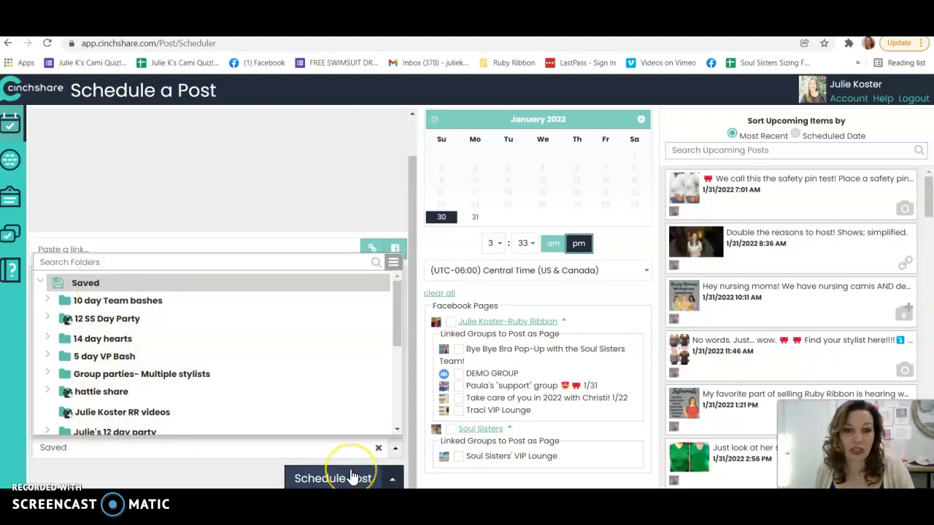
{"action": "left_click", "coordinate": [229, 471]}
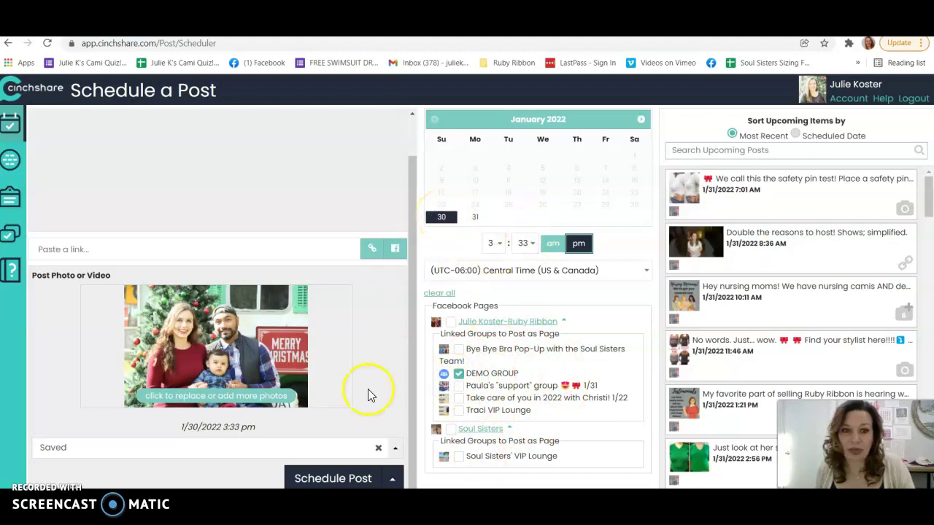
{"action": "left_click", "coordinate": [342, 480]}
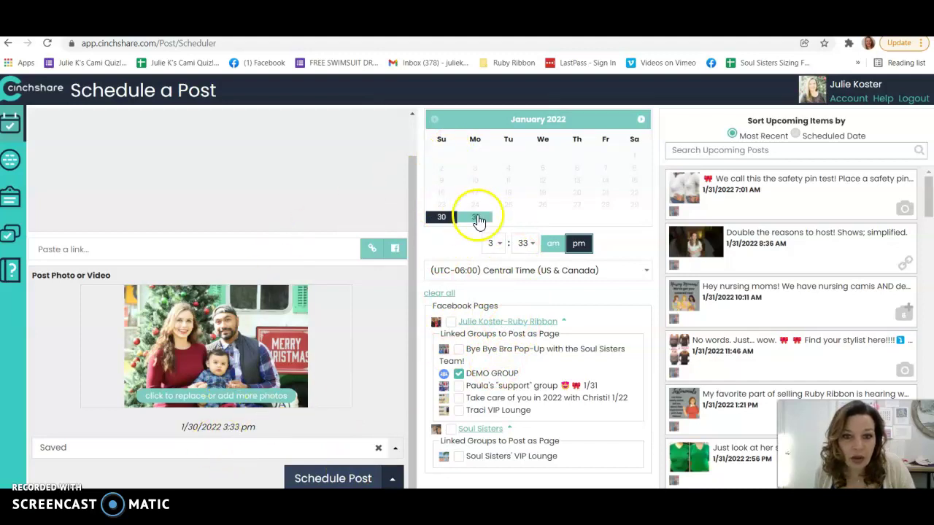
{"action": "left_click", "coordinate": [539, 244]}
{"action": "scroll", "coordinate": [538, 365], "scroll_direction": "up", "scroll_amount": 3}
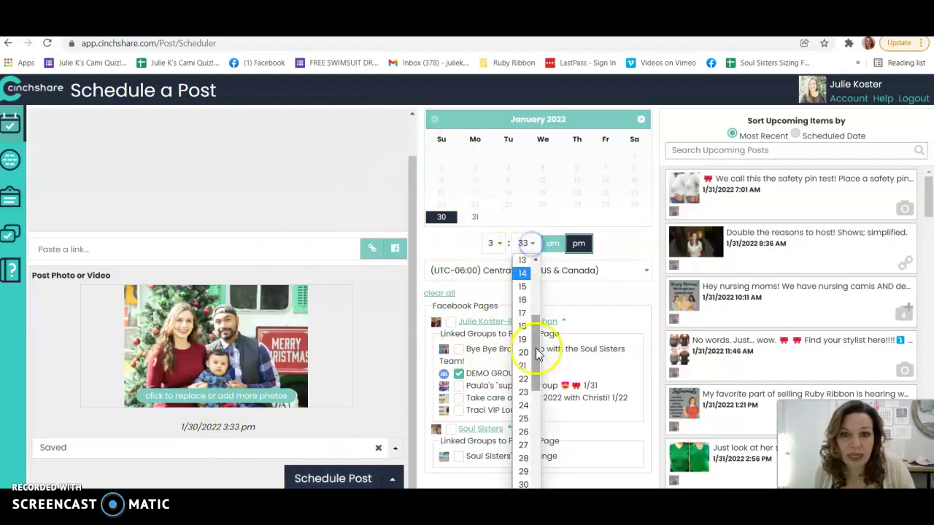
{"action": "scroll", "coordinate": [539, 396], "scroll_direction": "down", "scroll_amount": 1}
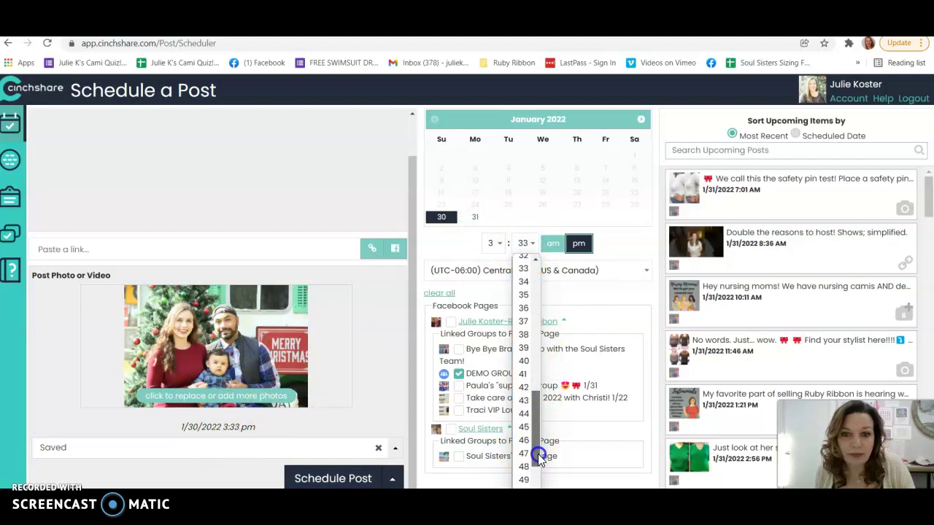
{"action": "left_click_drag", "start_coordinate": [538, 454], "coordinate": [538, 427]}
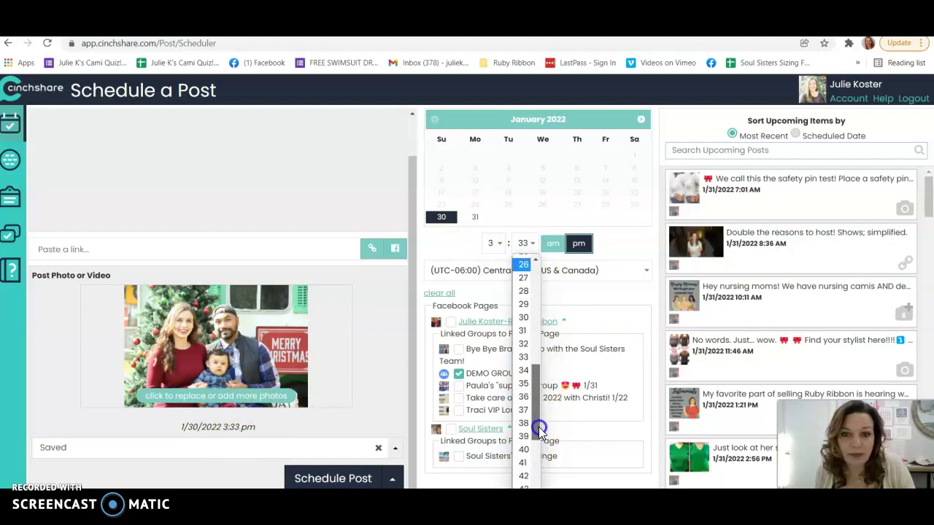
{"action": "left_click", "coordinate": [528, 373]}
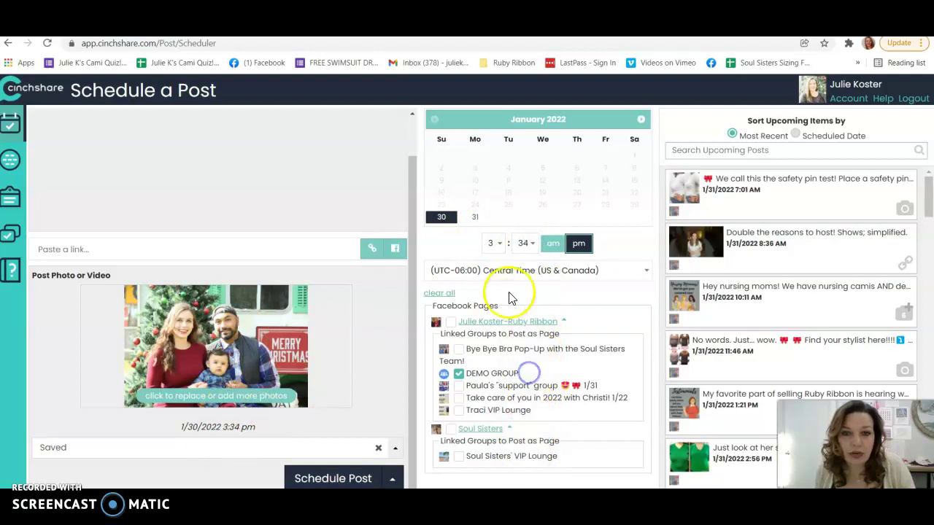
{"action": "left_click", "coordinate": [359, 480]}
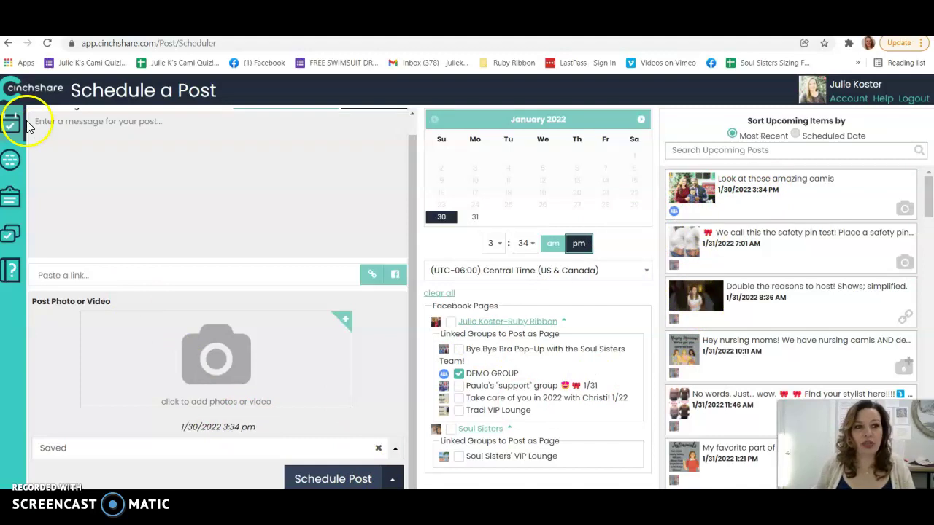
Paste the YouTube video link into a new post and load its preview
{"action": "left_click", "coordinate": [281, 272]}
{"action": "type", "text": "https://www.youtube.com/watch?v=4sJJVk3VMcM&t=295s"}
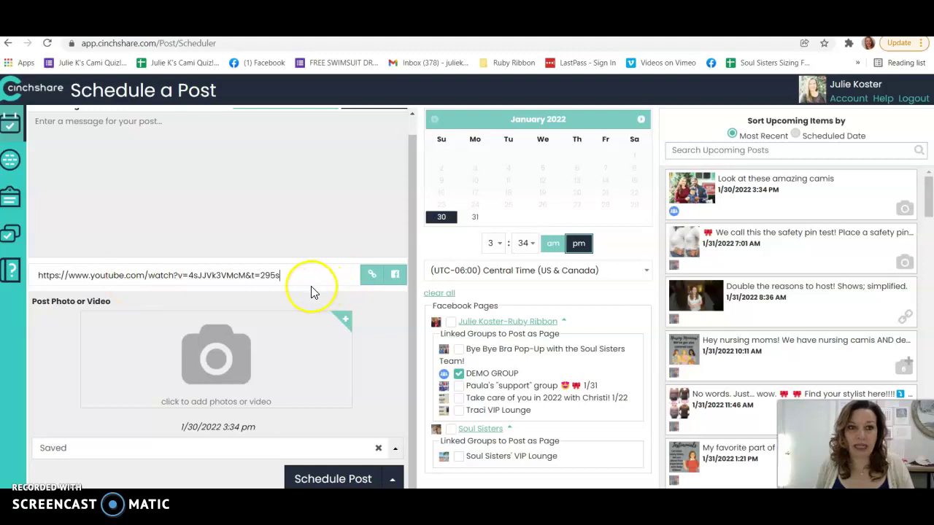
{"action": "left_click", "coordinate": [371, 275]}
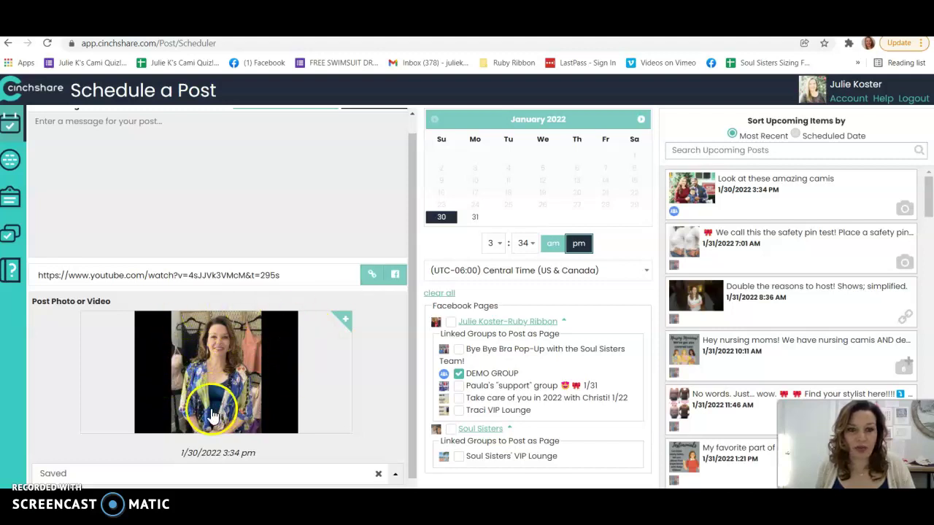
Add the message 'Cami Overview', keep it in the Saved folder, and schedule it
{"action": "left_click", "coordinate": [118, 134]}
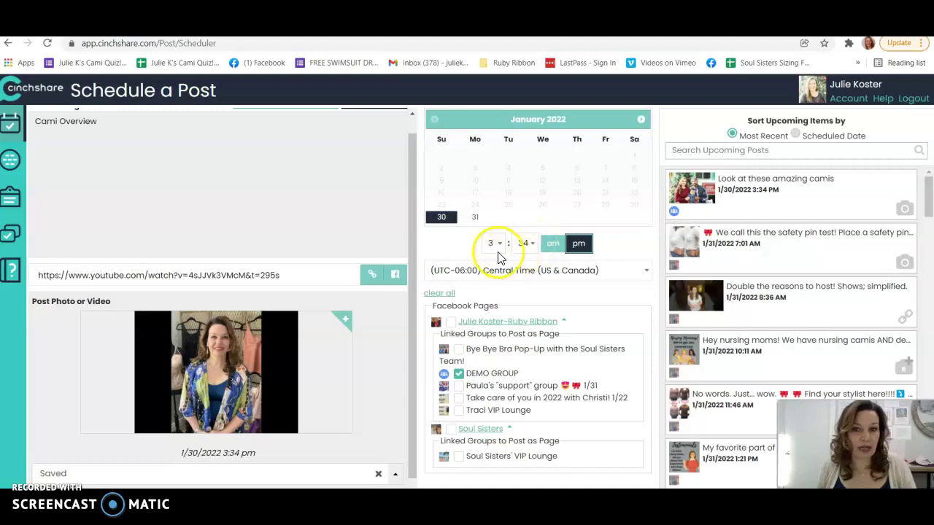
{"action": "left_click", "coordinate": [392, 476]}
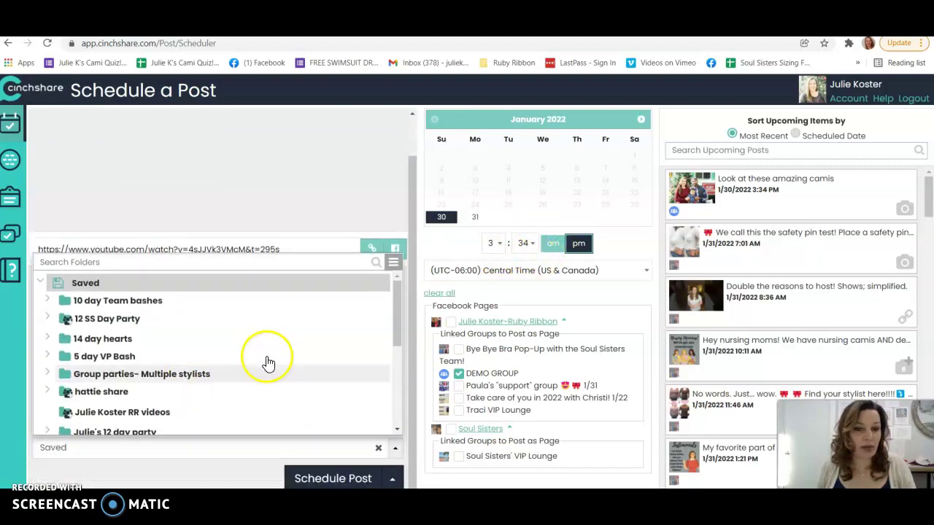
{"action": "left_click", "coordinate": [298, 453]}
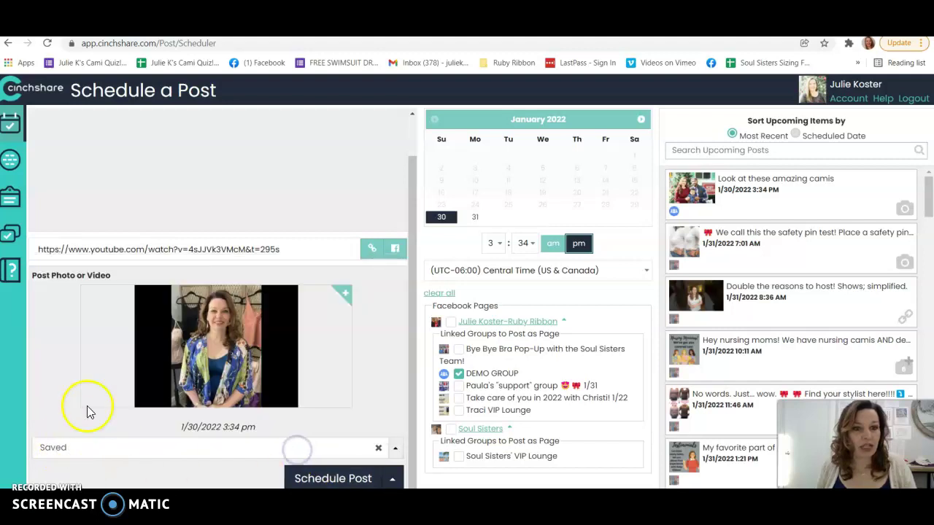
{"action": "left_click", "coordinate": [359, 484]}
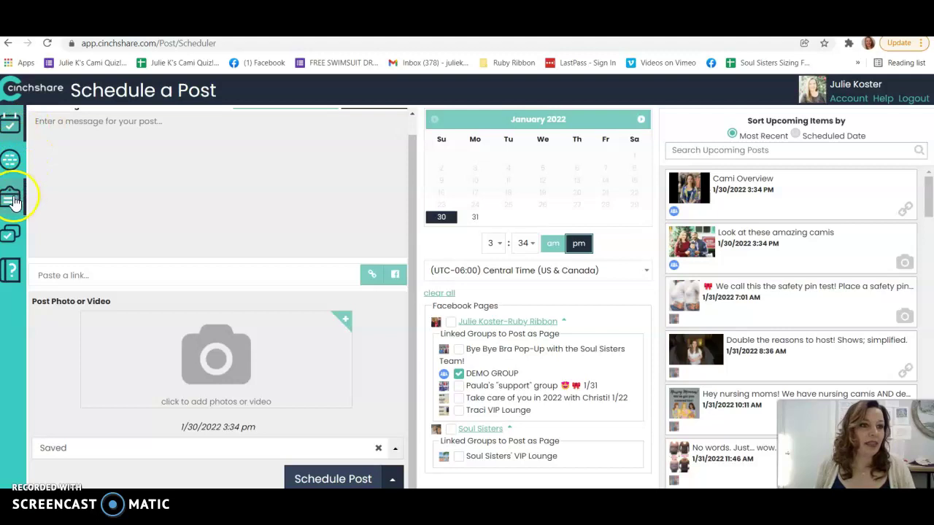
In Manage Posts, expand and collapse the 14 day hearts and 12 SS Day Party folders
{"action": "left_click", "coordinate": [11, 237]}
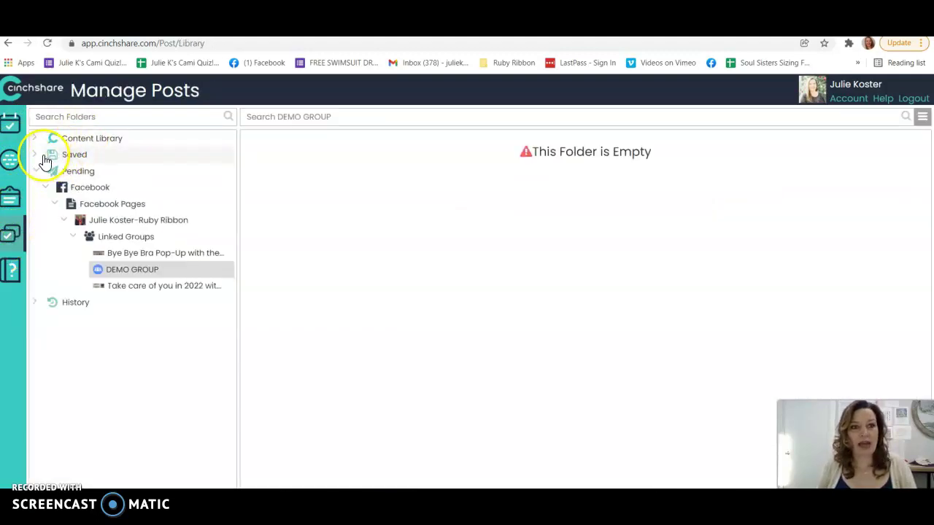
{"action": "left_click", "coordinate": [36, 156]}
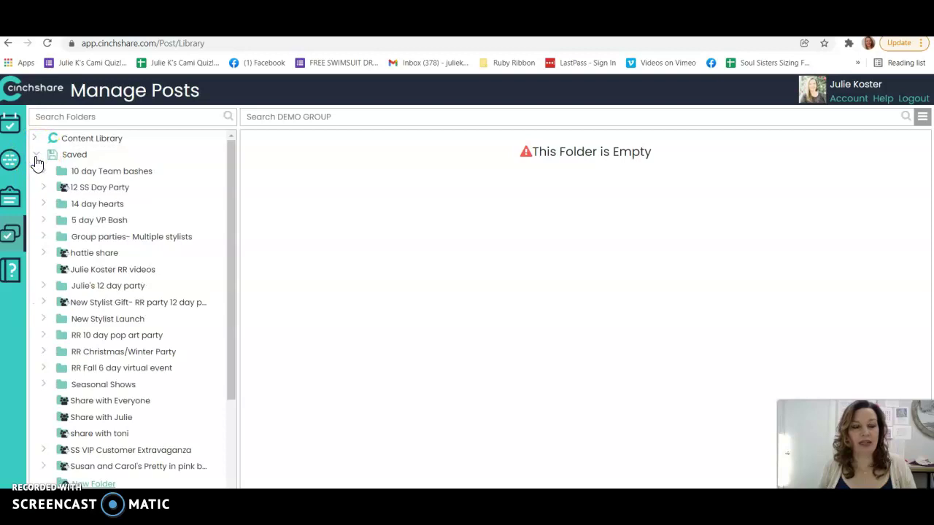
{"action": "left_click", "coordinate": [97, 205]}
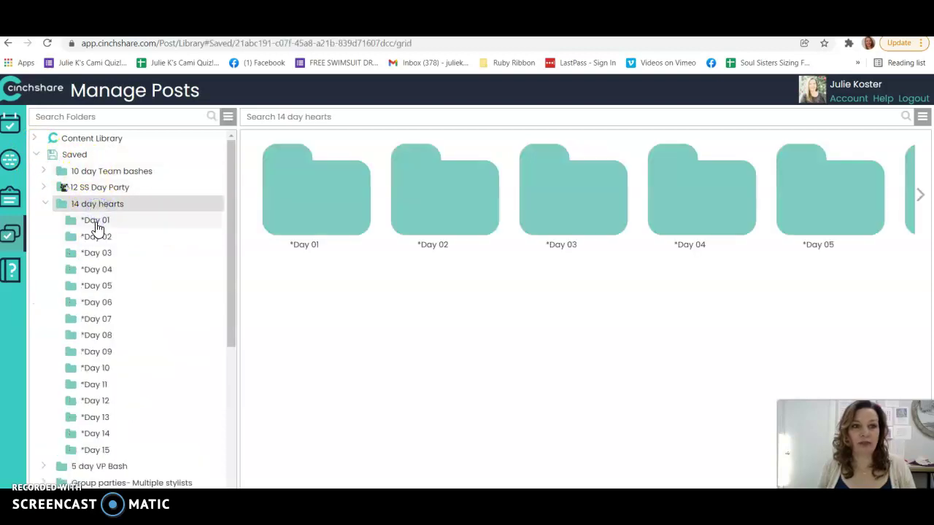
{"action": "left_click", "coordinate": [96, 222]}
{"action": "left_click", "coordinate": [94, 207]}
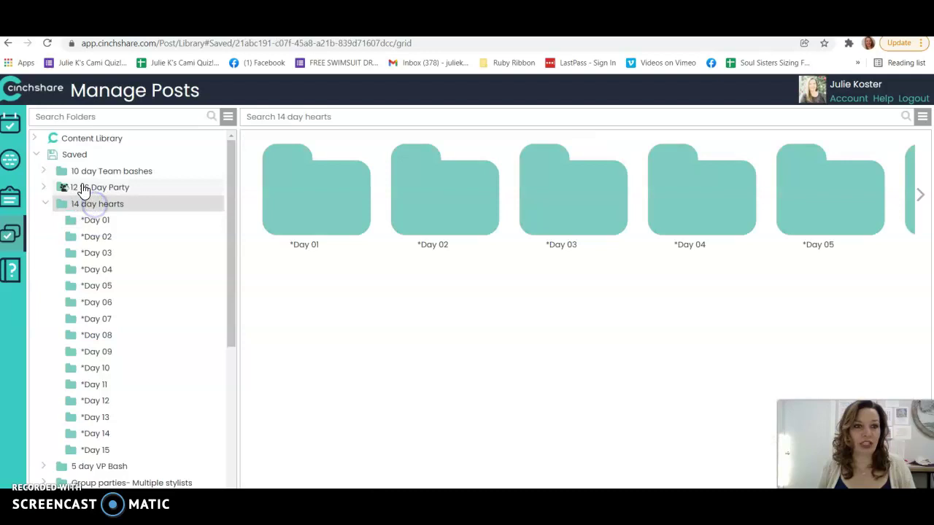
{"action": "left_click", "coordinate": [81, 187]}
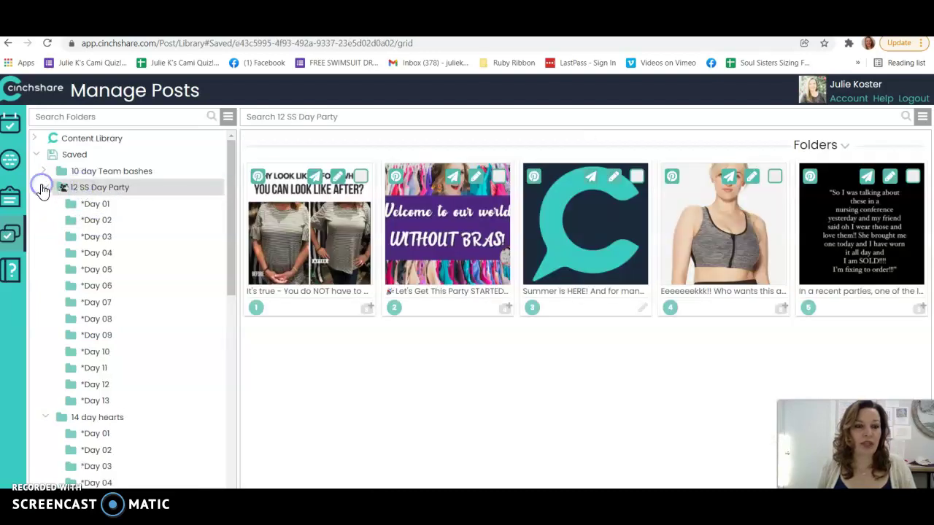
{"action": "left_click", "coordinate": [45, 188]}
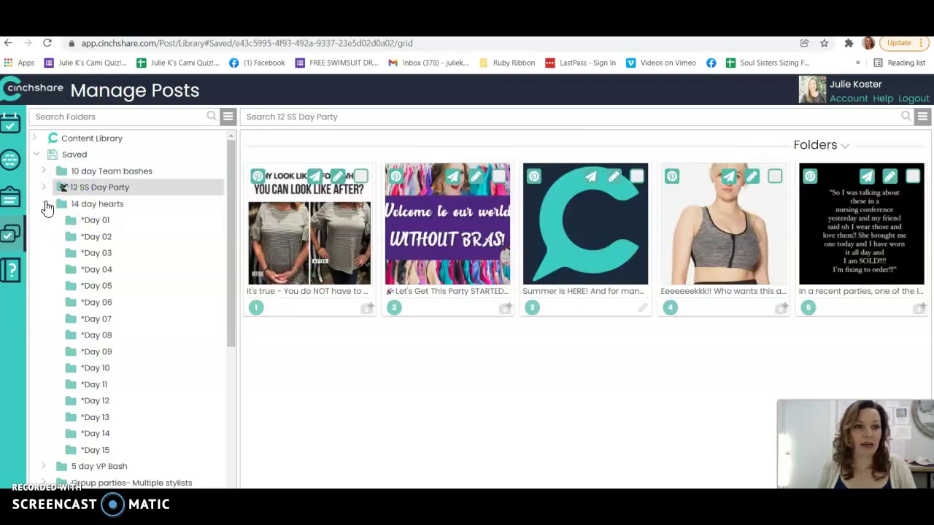
{"action": "left_click", "coordinate": [44, 204]}
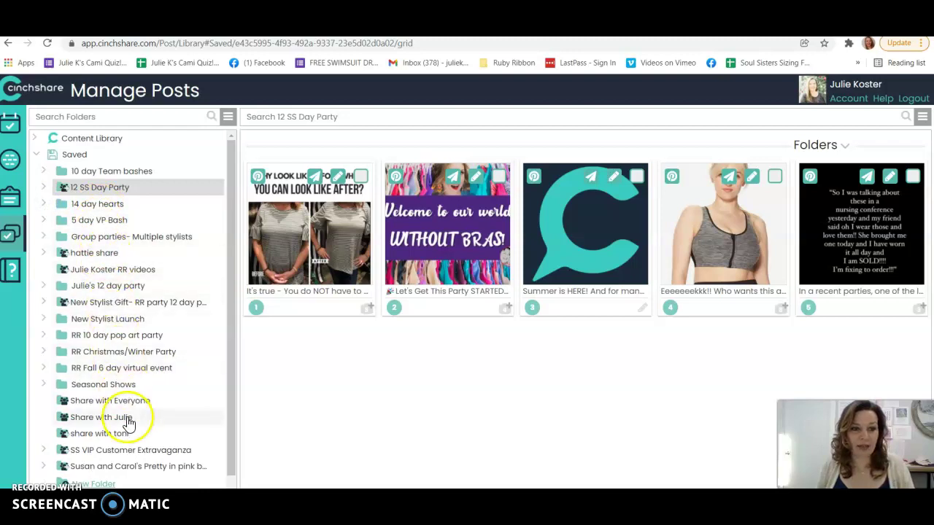
Open the New Stylist Gift- RR party 12 day posts folder and scroll through it
{"action": "left_click", "coordinate": [100, 302]}
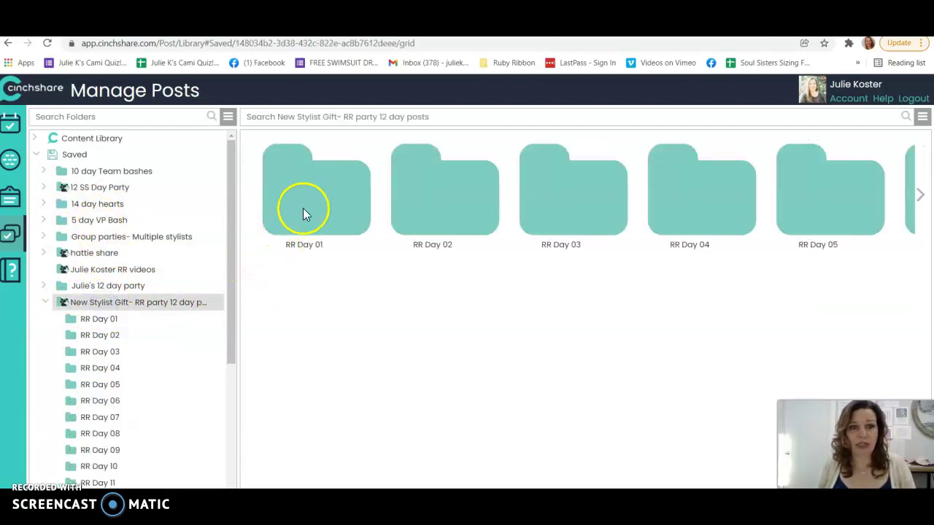
{"action": "scroll", "coordinate": [119, 386], "scroll_direction": "down", "scroll_amount": 3}
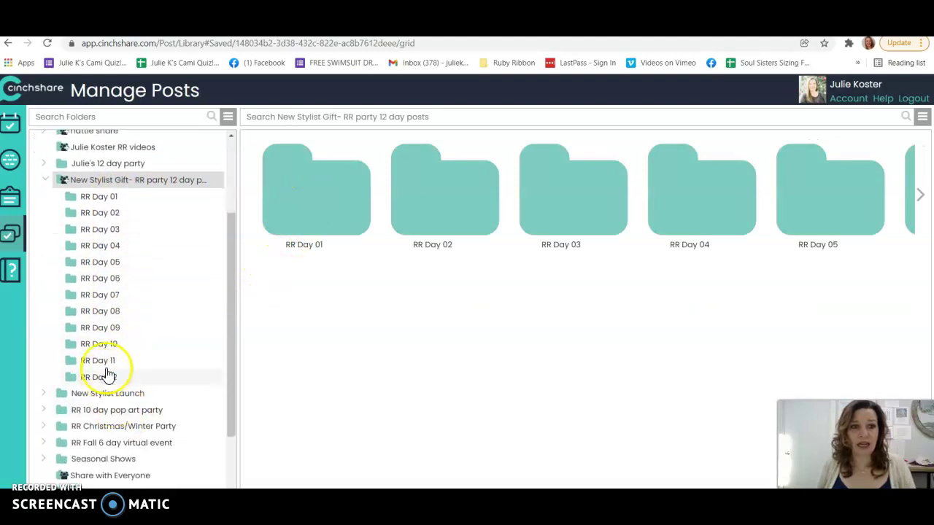
{"action": "scroll", "coordinate": [202, 300], "scroll_direction": "down", "scroll_amount": 1}
{"action": "scroll", "coordinate": [201, 301], "scroll_direction": "up", "scroll_amount": 3}
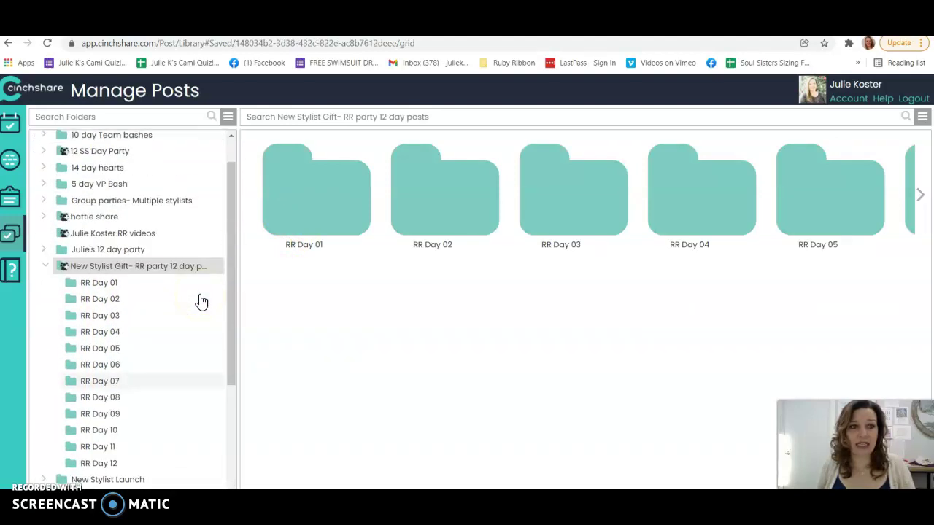
{"action": "scroll", "coordinate": [201, 301], "scroll_direction": "up", "scroll_amount": 2}
{"action": "left_click", "coordinate": [88, 271]}
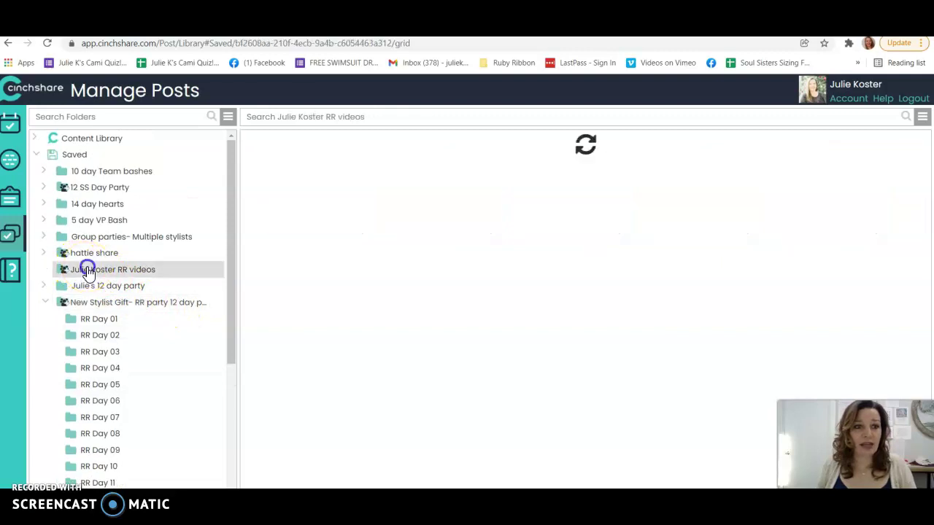
{"action": "scroll", "coordinate": [806, 343], "scroll_direction": "down", "scroll_amount": 1}
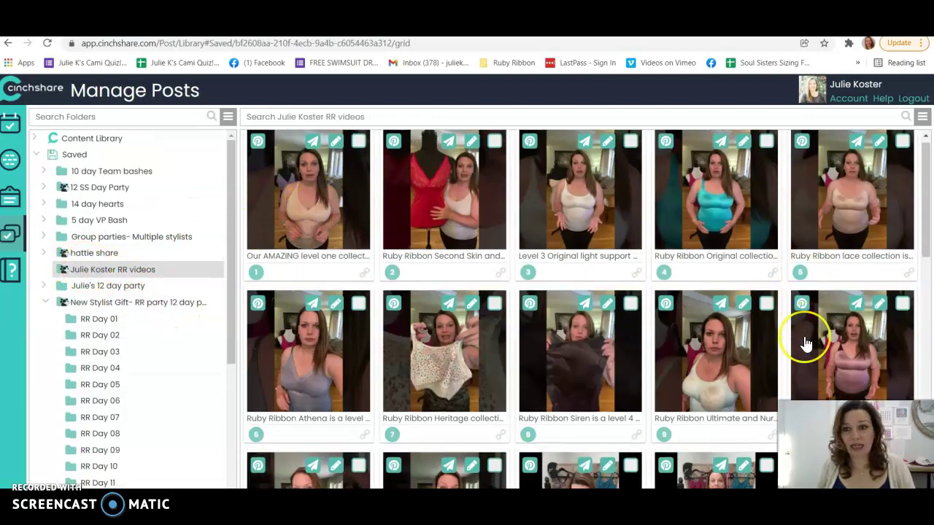
{"action": "scroll", "coordinate": [806, 342], "scroll_direction": "down", "scroll_amount": 4}
{"action": "scroll", "coordinate": [613, 256], "scroll_direction": "down", "scroll_amount": 3}
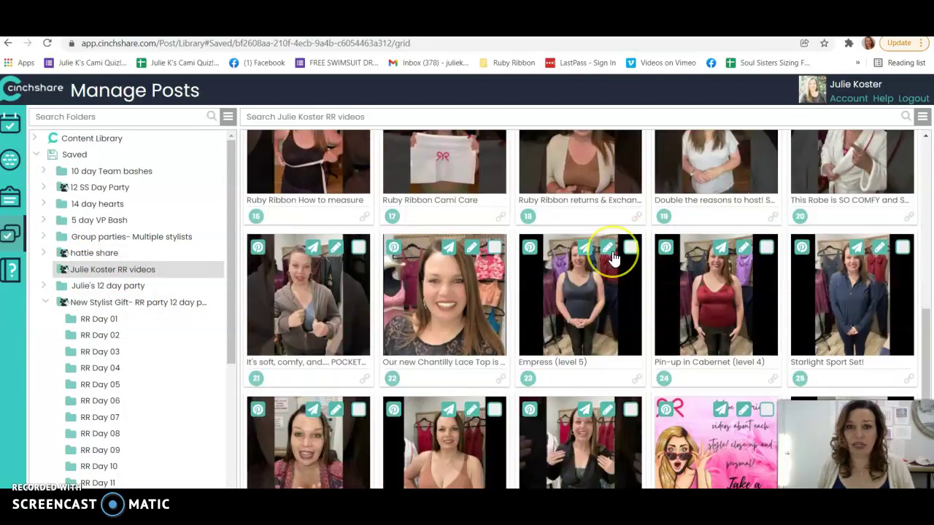
{"action": "scroll", "coordinate": [613, 257], "scroll_direction": "down", "scroll_amount": 2}
{"action": "scroll", "coordinate": [615, 256], "scroll_direction": "up", "scroll_amount": 8}
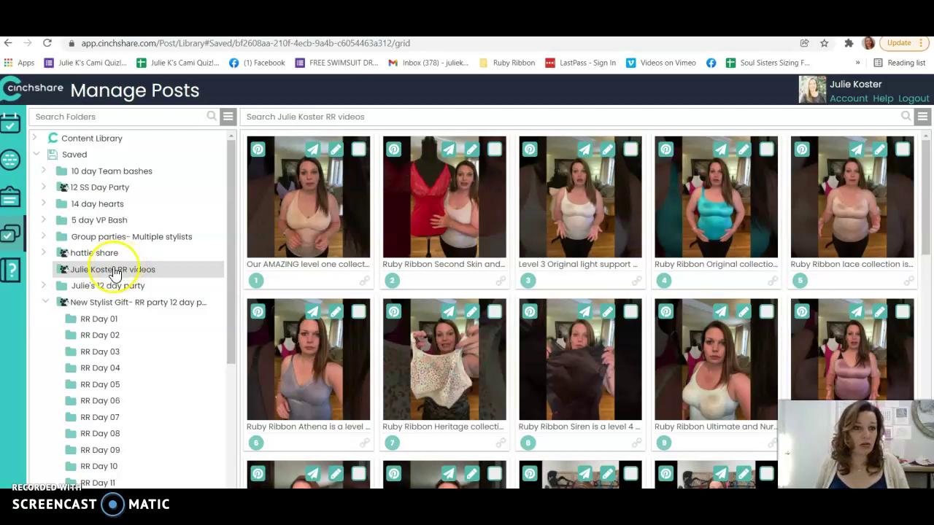
{"action": "scroll", "coordinate": [129, 362], "scroll_direction": "down", "scroll_amount": 3}
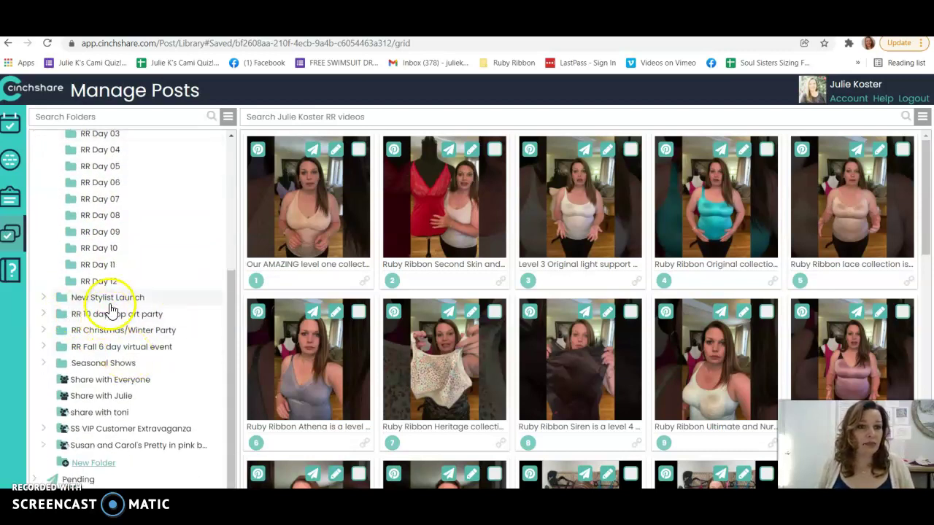
{"action": "scroll", "coordinate": [130, 343], "scroll_direction": "up", "scroll_amount": 3}
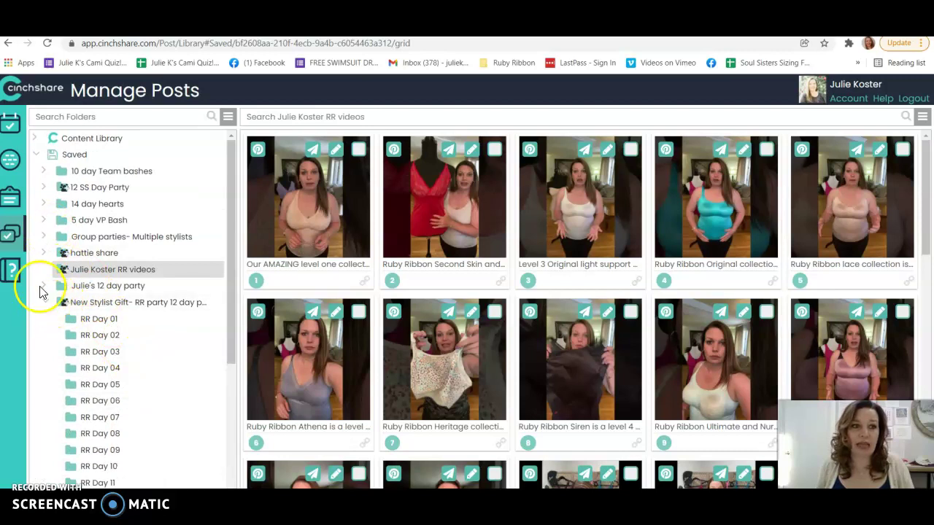
Open 12 SS Day Party > *Day 01, select all 12 posts, and choose Batch Post
{"action": "left_click", "coordinate": [42, 285]}
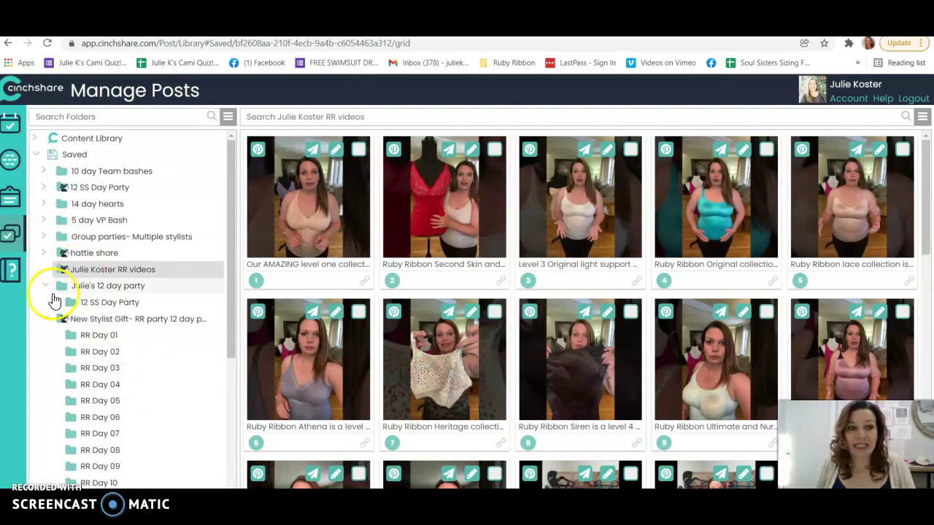
{"action": "left_click", "coordinate": [121, 303]}
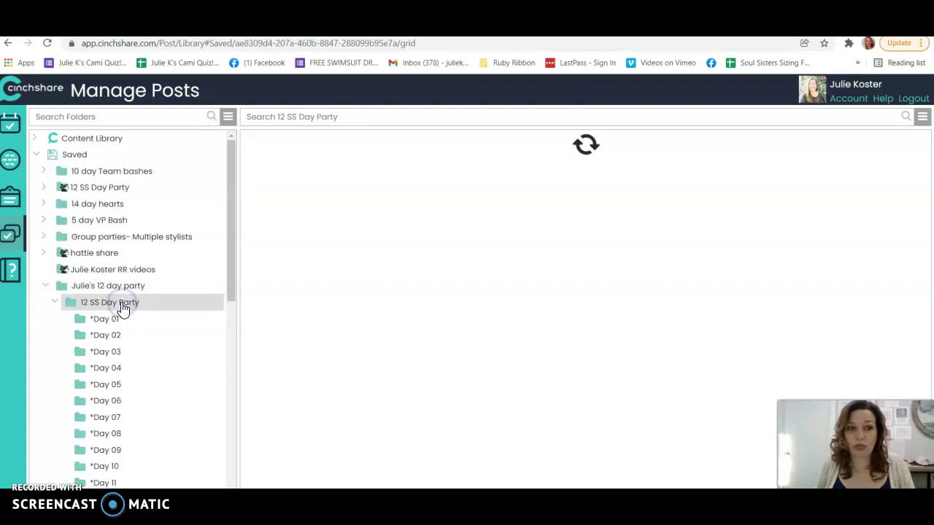
{"action": "left_click", "coordinate": [103, 319]}
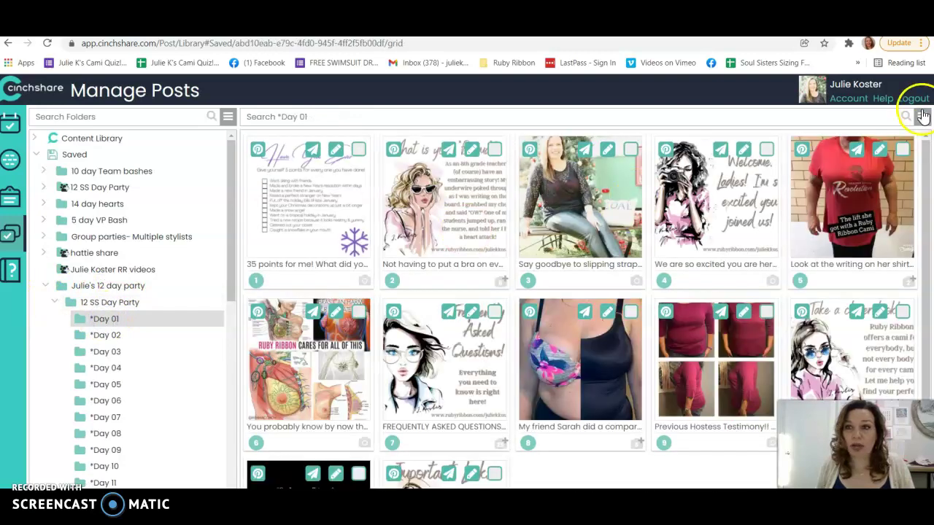
{"action": "left_click", "coordinate": [923, 116]}
{"action": "left_click", "coordinate": [875, 138]}
{"action": "left_click", "coordinate": [922, 117]}
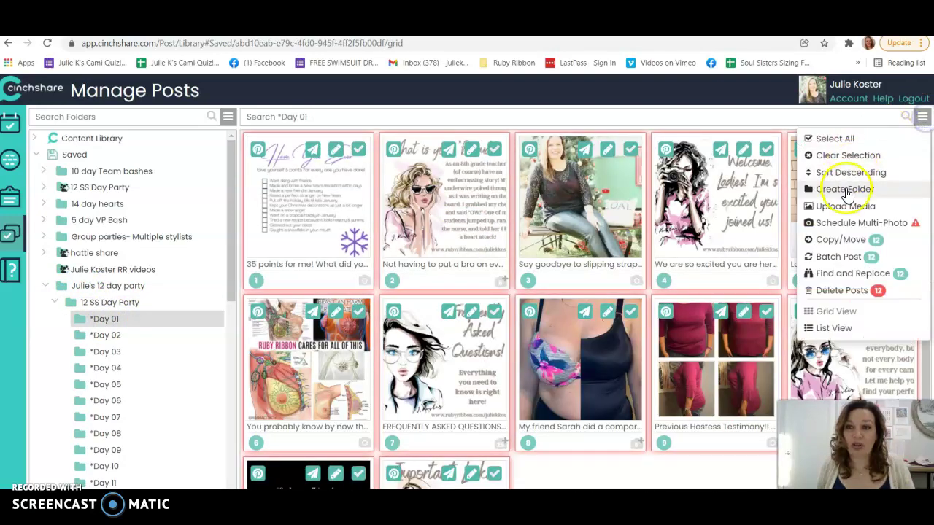
{"action": "left_click", "coordinate": [829, 261]}
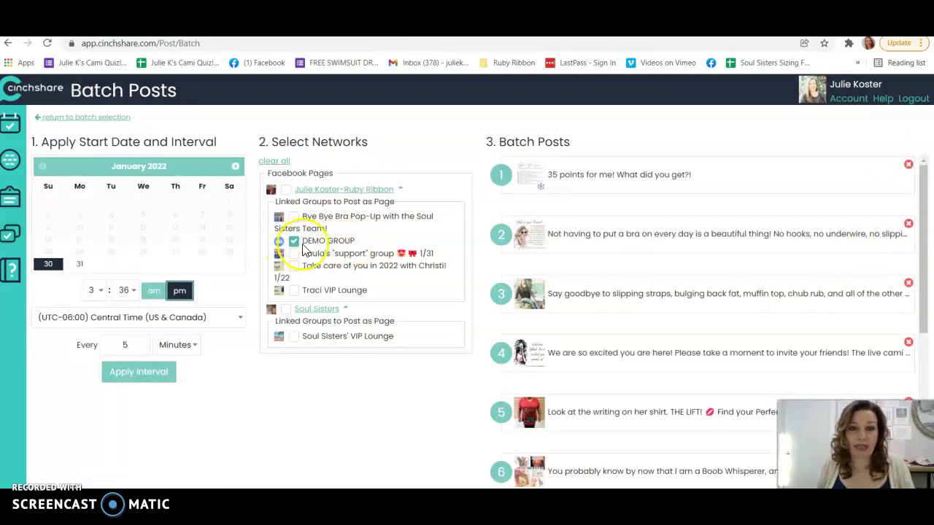
Start the DEMO GROUP batch on 31 January 2022 at 8:00 am, with posts spaced 95 minutes apart
{"action": "left_click", "coordinate": [80, 264]}
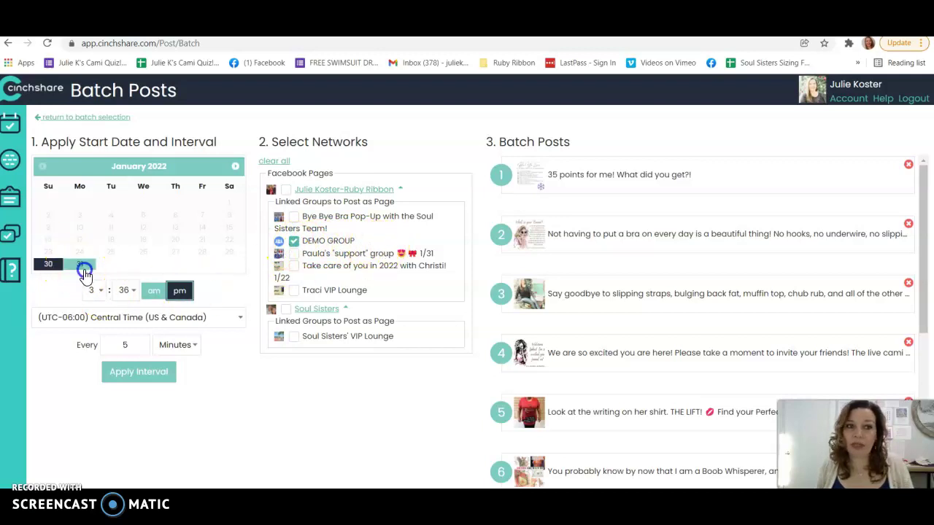
{"action": "left_click", "coordinate": [93, 291]}
{"action": "left_click", "coordinate": [100, 410]}
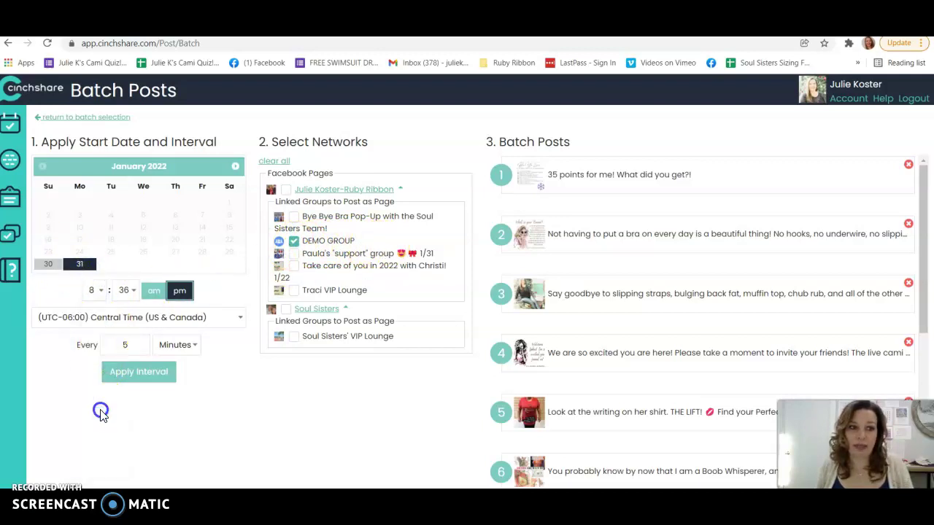
{"action": "left_click", "coordinate": [131, 290]}
{"action": "scroll", "coordinate": [128, 146], "scroll_direction": "up", "scroll_amount": 10}
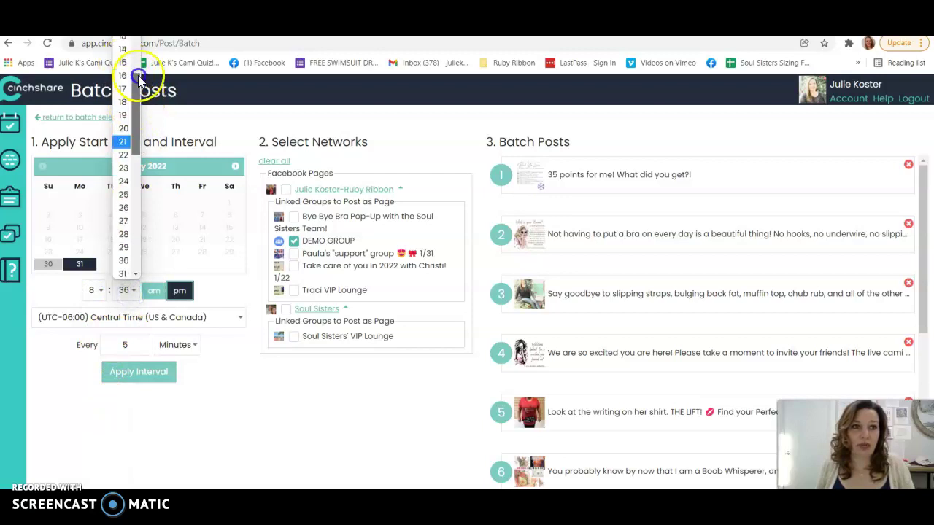
{"action": "left_click", "coordinate": [123, 46]}
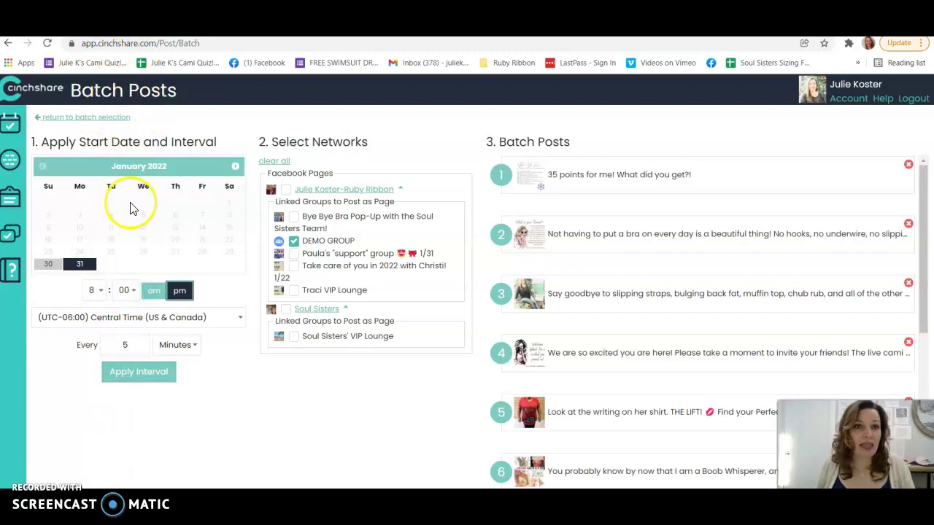
{"action": "left_click", "coordinate": [152, 292]}
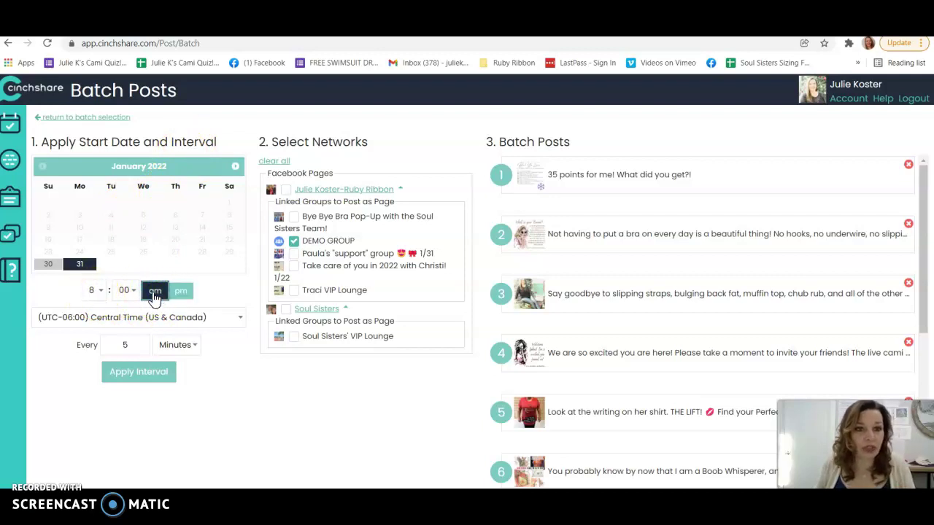
{"action": "double_click", "coordinate": [138, 341]}
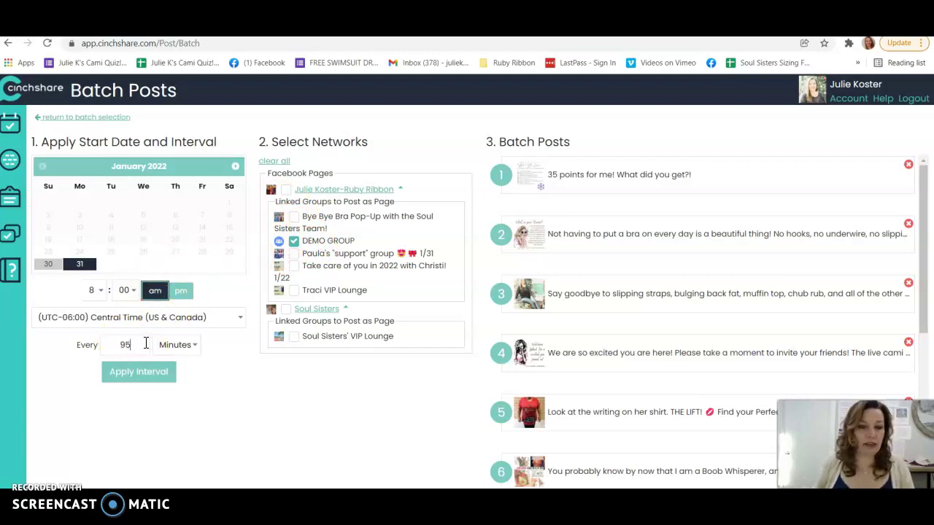
{"action": "left_click", "coordinate": [163, 374]}
Try 80- and 73-minute spacing, then set 75 minutes so posts run 8:00, 9:15, 10:30 am
{"action": "scroll", "coordinate": [531, 332], "scroll_direction": "down", "scroll_amount": 5}
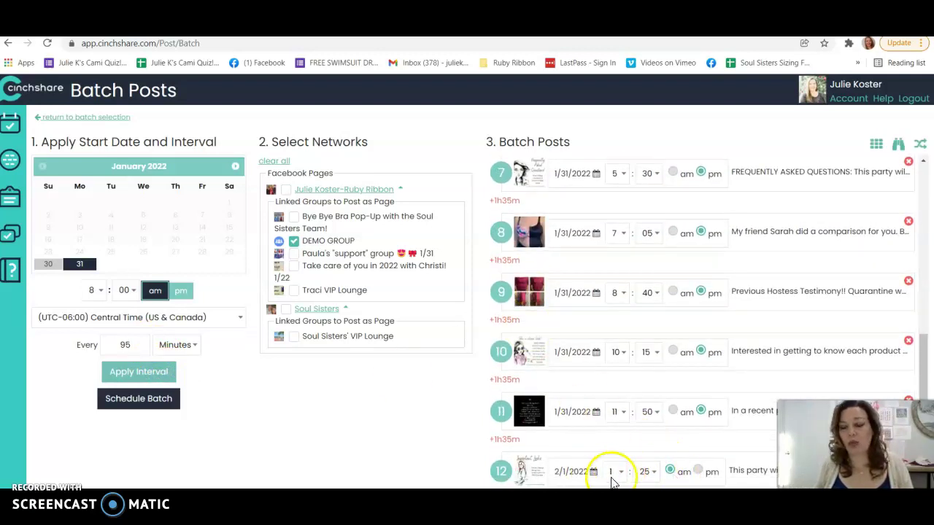
{"action": "left_click", "coordinate": [129, 346]}
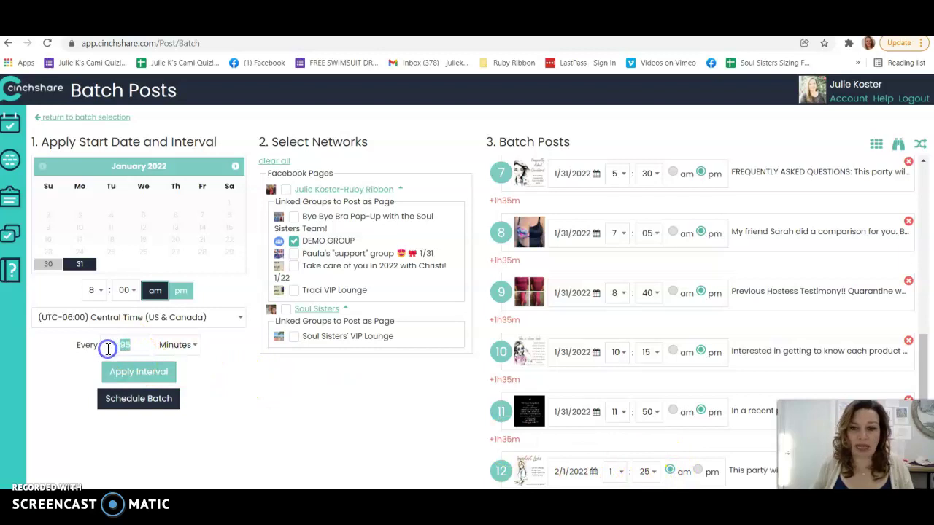
{"action": "left_click", "coordinate": [117, 374]}
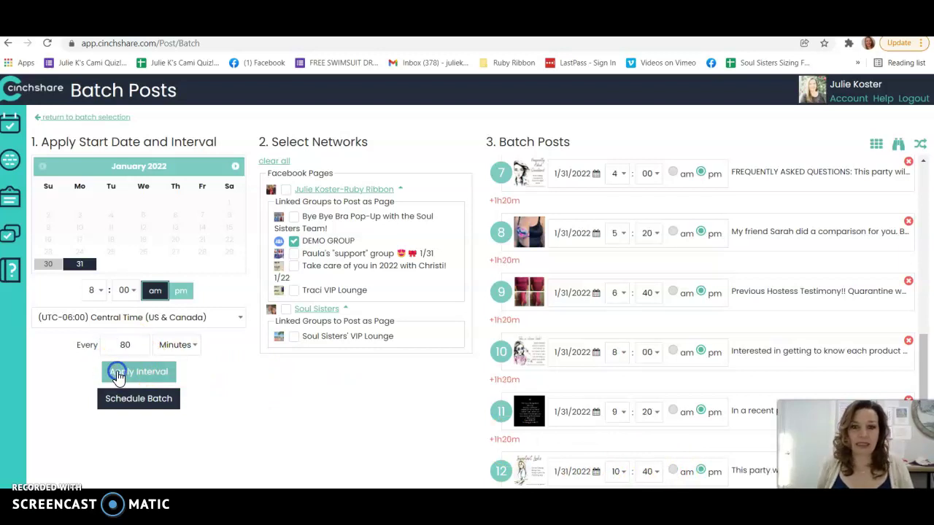
{"action": "left_click", "coordinate": [124, 347]}
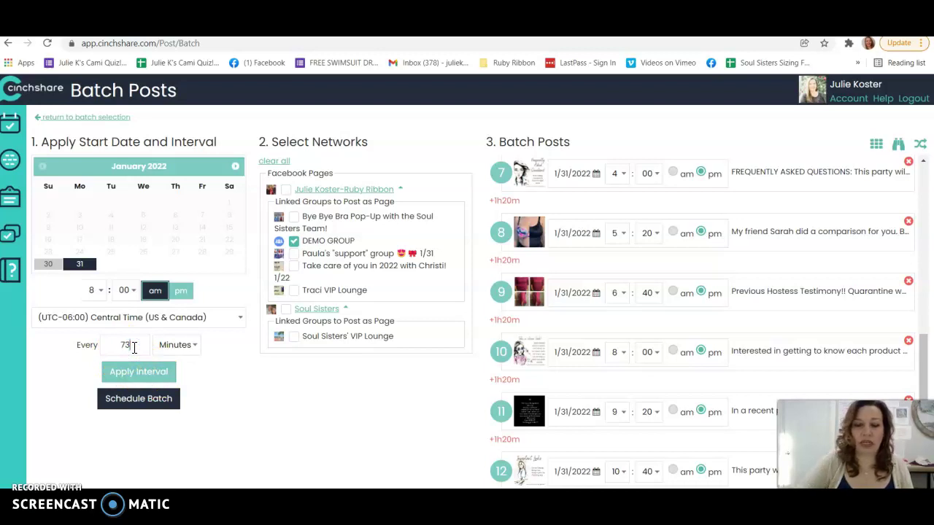
{"action": "left_click", "coordinate": [143, 373]}
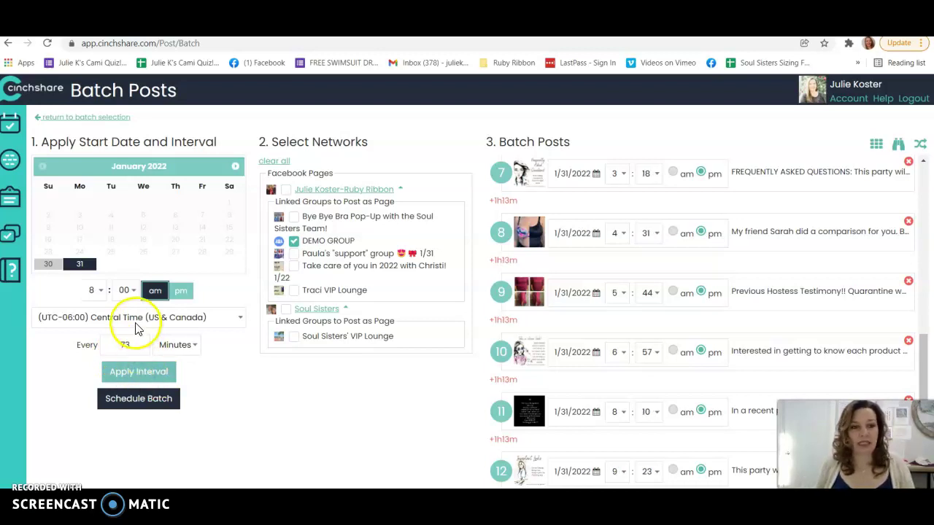
{"action": "double_click", "coordinate": [117, 347]}
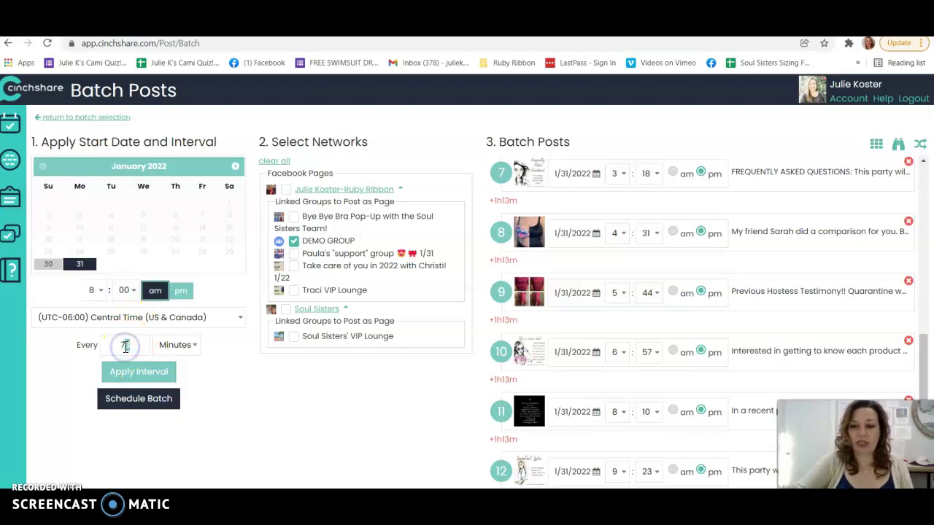
{"action": "type", "text": "75"}
{"action": "left_click", "coordinate": [141, 373]}
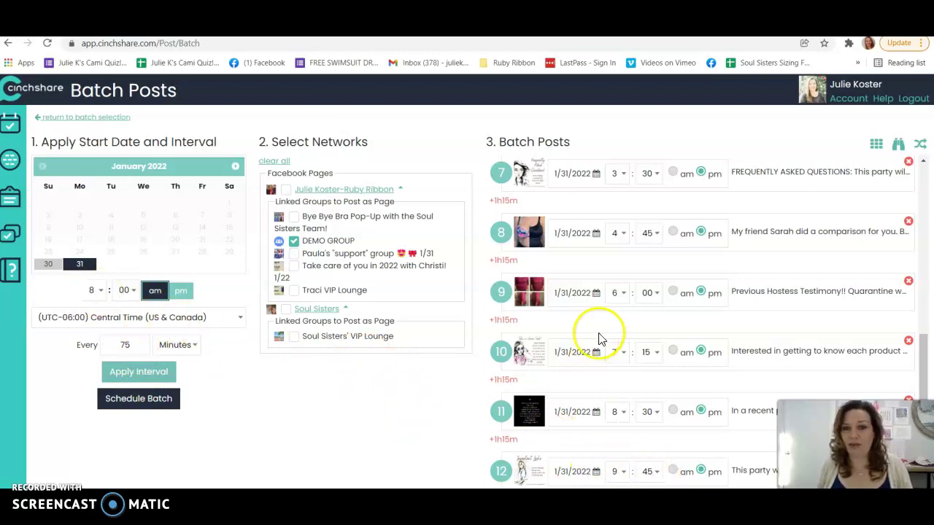
{"action": "scroll", "coordinate": [611, 344], "scroll_direction": "up", "scroll_amount": 4}
{"action": "scroll", "coordinate": [612, 339], "scroll_direction": "up", "scroll_amount": 1}
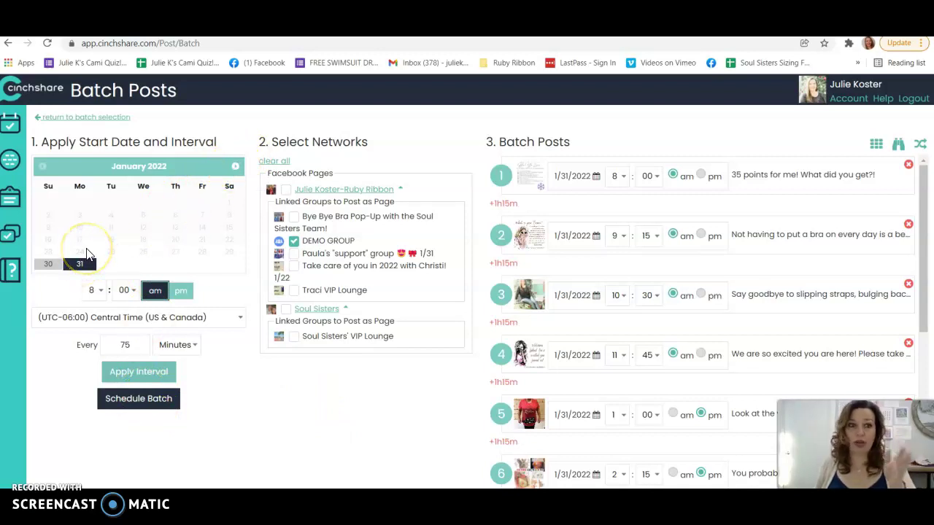
Shift the batch start to 2 February 2022 and schedule all 12 posts to DEMO GROUP
{"action": "left_click", "coordinate": [235, 166]}
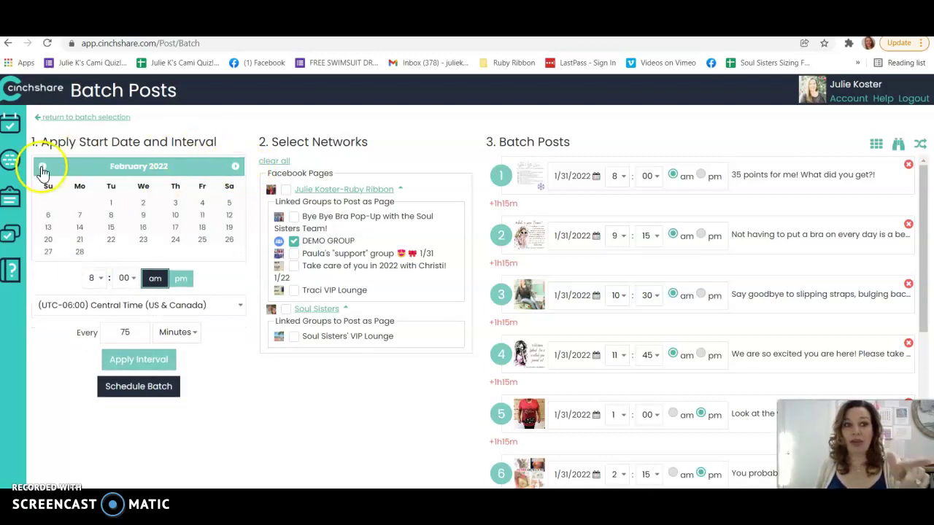
{"action": "left_click", "coordinate": [143, 203]}
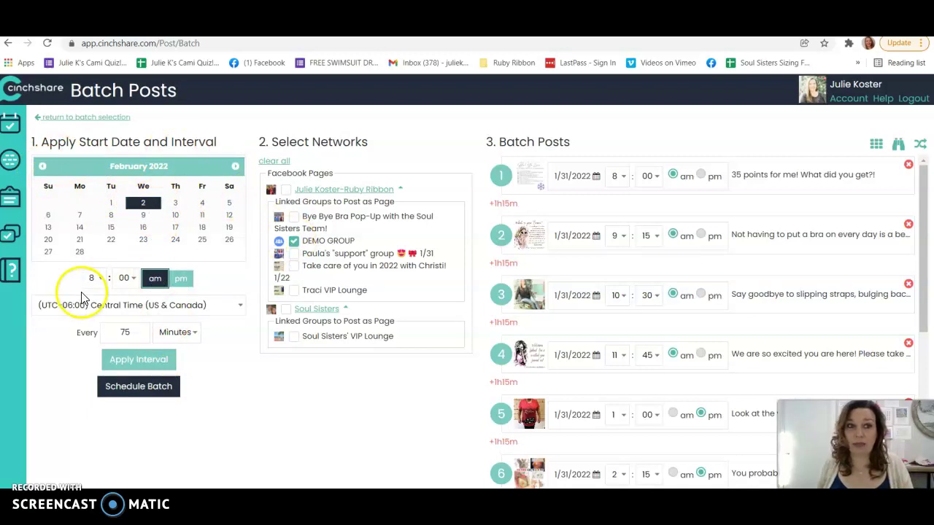
{"action": "left_click", "coordinate": [131, 361]}
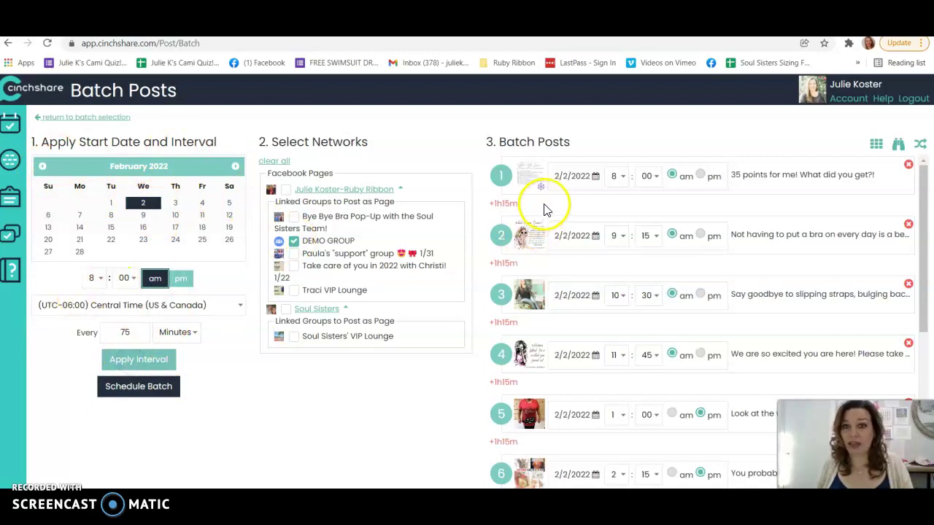
{"action": "scroll", "coordinate": [655, 191], "scroll_direction": "down", "scroll_amount": 5}
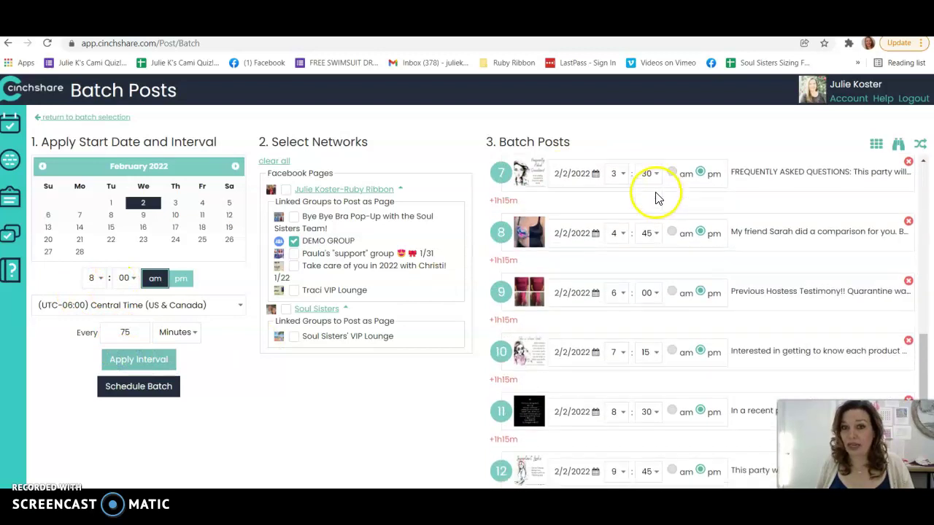
{"action": "left_click", "coordinate": [146, 387]}
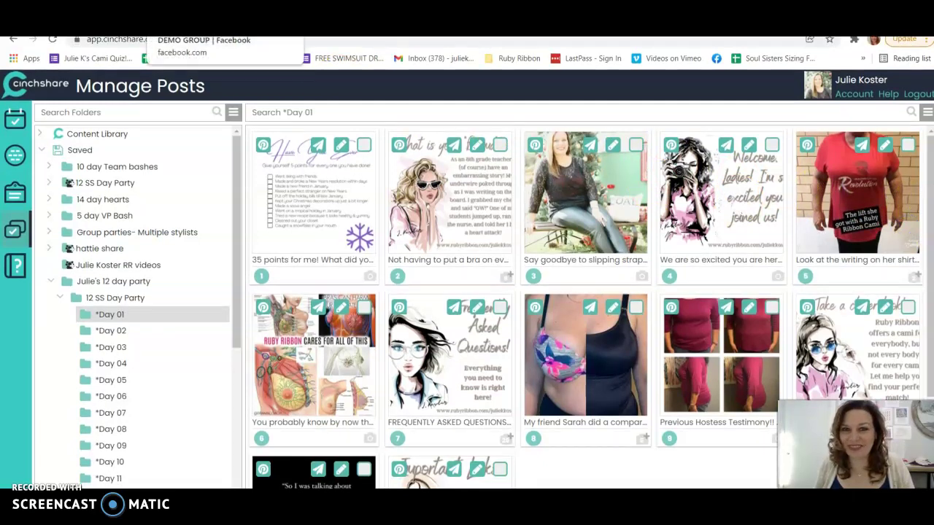
On Facebook, close the Messenger chat and reload the DEMO GROUP home feed
{"action": "left_click", "coordinate": [219, 32]}
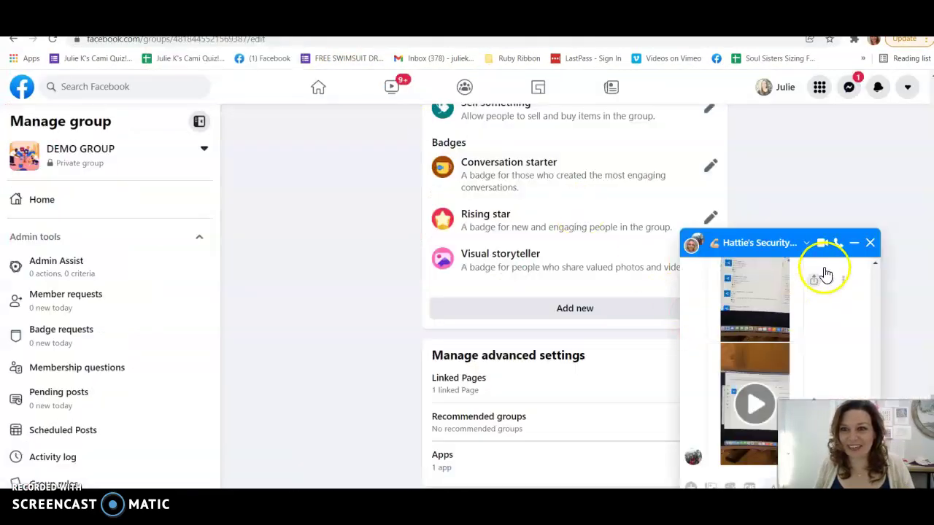
{"action": "left_click", "coordinate": [871, 244]}
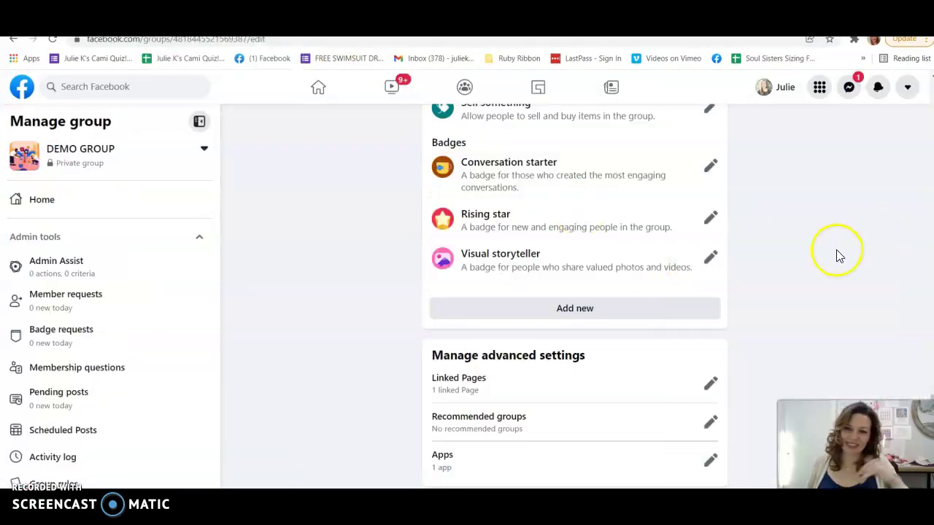
{"action": "scroll", "coordinate": [496, 364], "scroll_direction": "up", "scroll_amount": 5}
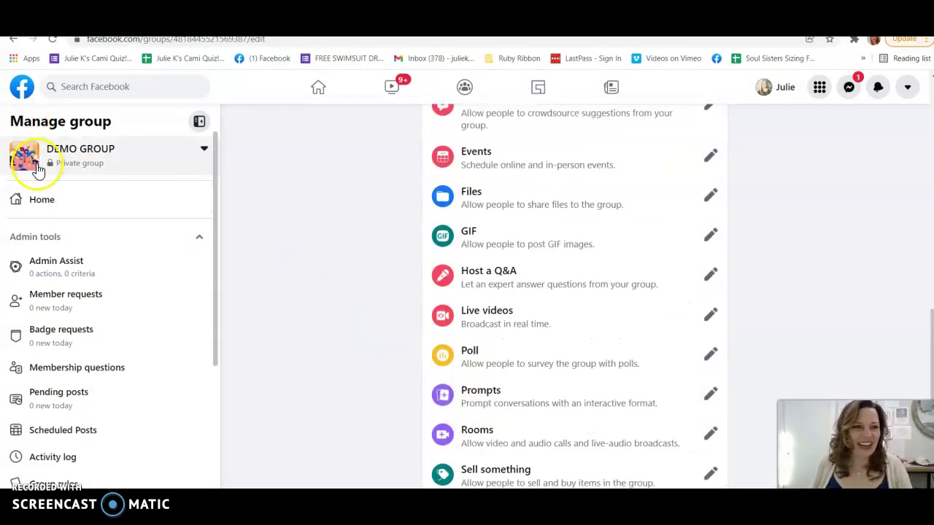
{"action": "left_click", "coordinate": [45, 193]}
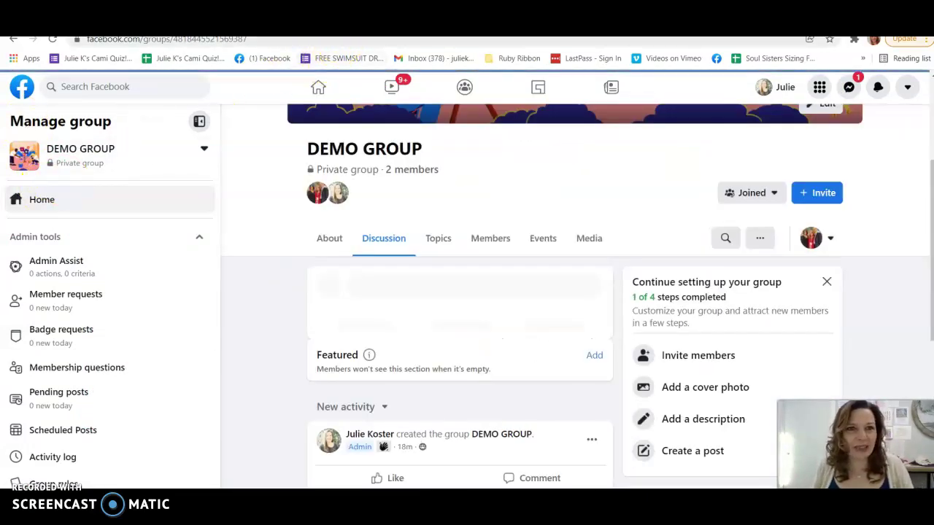
{"action": "left_click", "coordinate": [344, 41]}
{"action": "key", "text": "Return"}
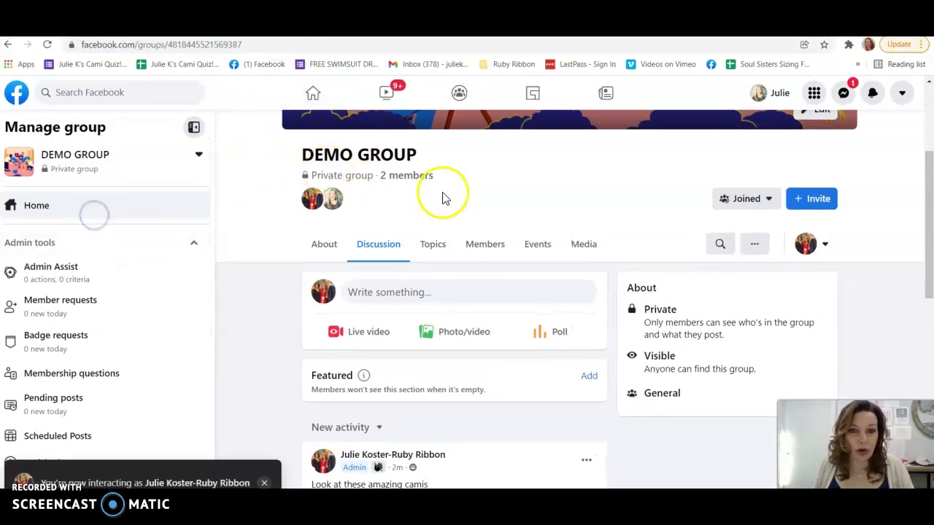
Scroll the group feed to check the newly published cami posts, then return to Cinchshare
{"action": "scroll", "coordinate": [452, 197], "scroll_direction": "down", "scroll_amount": 2}
{"action": "scroll", "coordinate": [452, 197], "scroll_direction": "down", "scroll_amount": 2}
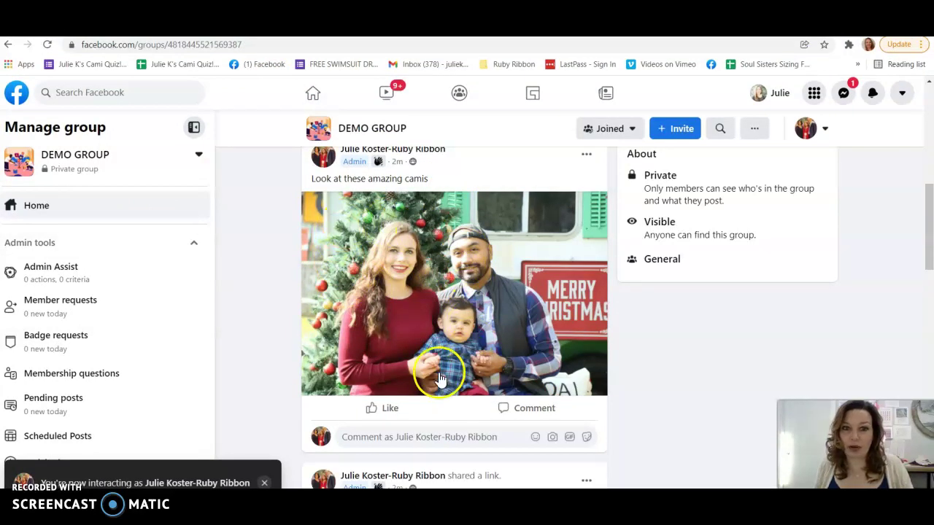
{"action": "scroll", "coordinate": [440, 365], "scroll_direction": "up", "scroll_amount": 1}
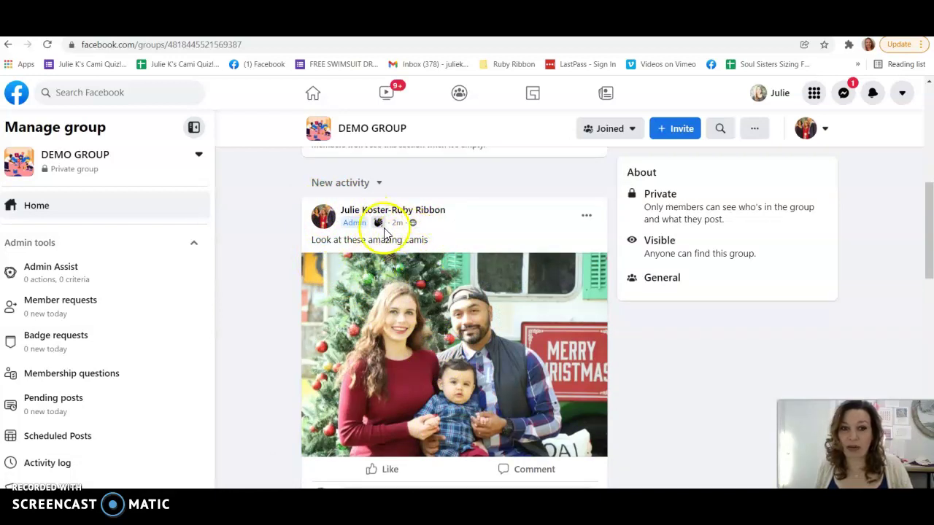
{"action": "scroll", "coordinate": [398, 295], "scroll_direction": "up", "scroll_amount": 1}
{"action": "scroll", "coordinate": [399, 299], "scroll_direction": "down", "scroll_amount": 2}
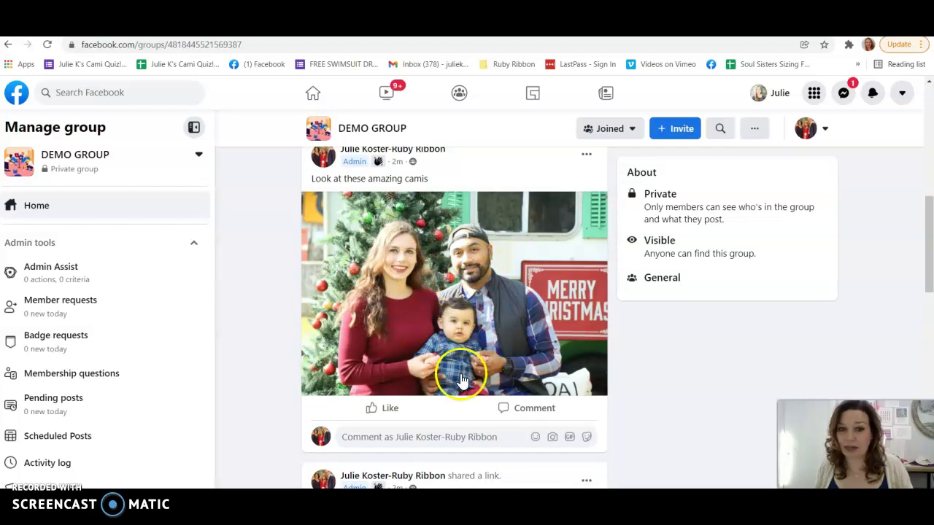
{"action": "scroll", "coordinate": [457, 371], "scroll_direction": "down", "scroll_amount": 3}
{"action": "scroll", "coordinate": [453, 363], "scroll_direction": "up", "scroll_amount": 4}
{"action": "scroll", "coordinate": [453, 363], "scroll_direction": "down", "scroll_amount": 5}
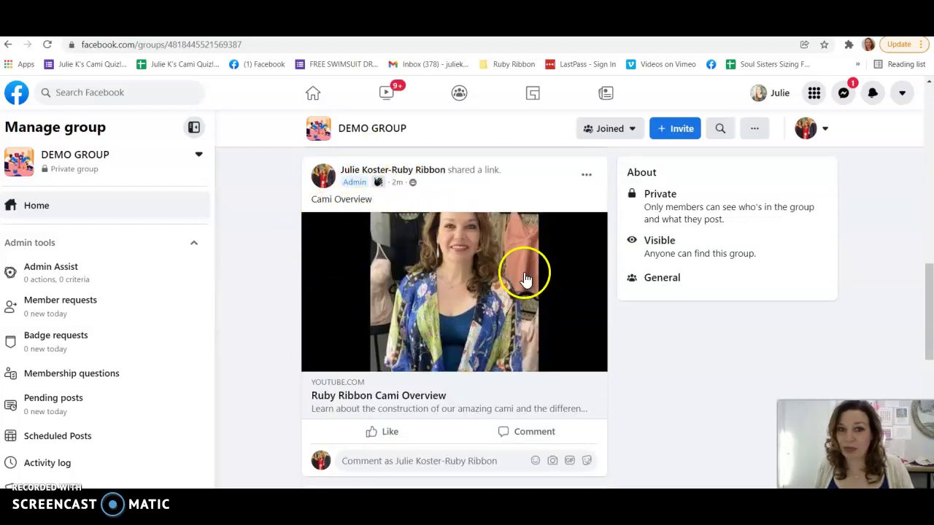
{"action": "scroll", "coordinate": [452, 334], "scroll_direction": "down", "scroll_amount": 4}
{"action": "scroll", "coordinate": [450, 335], "scroll_direction": "up", "scroll_amount": 15}
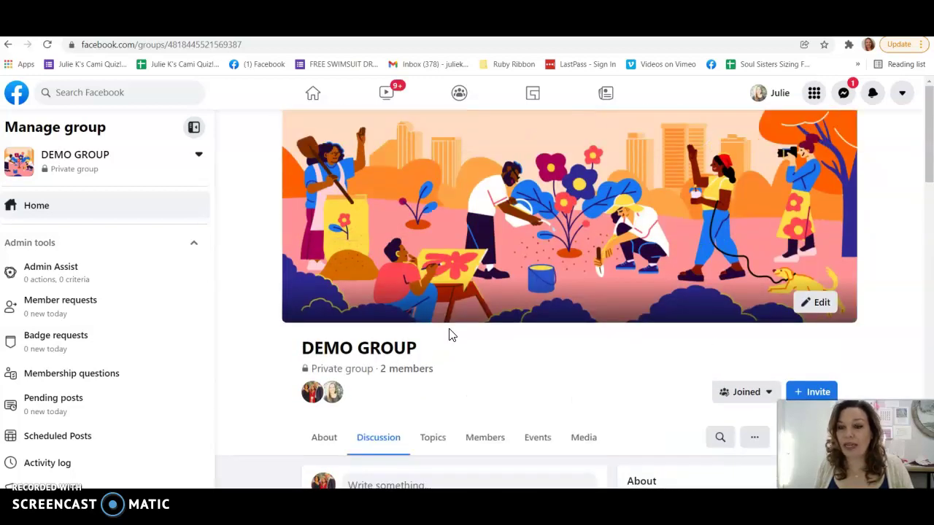
{"action": "left_click", "coordinate": [721, 396]}
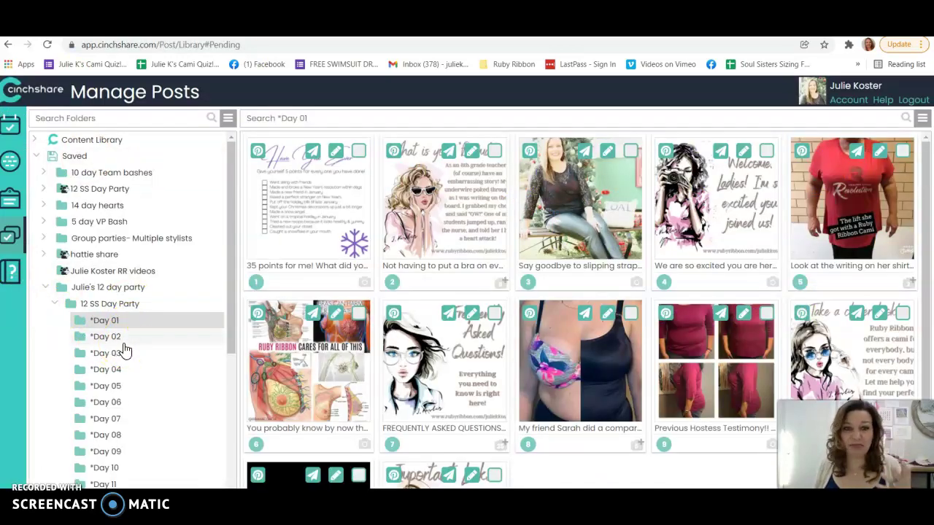
Collapse the 12 day party folder, then refresh the connected networks under My Networks
{"action": "left_click", "coordinate": [44, 287]}
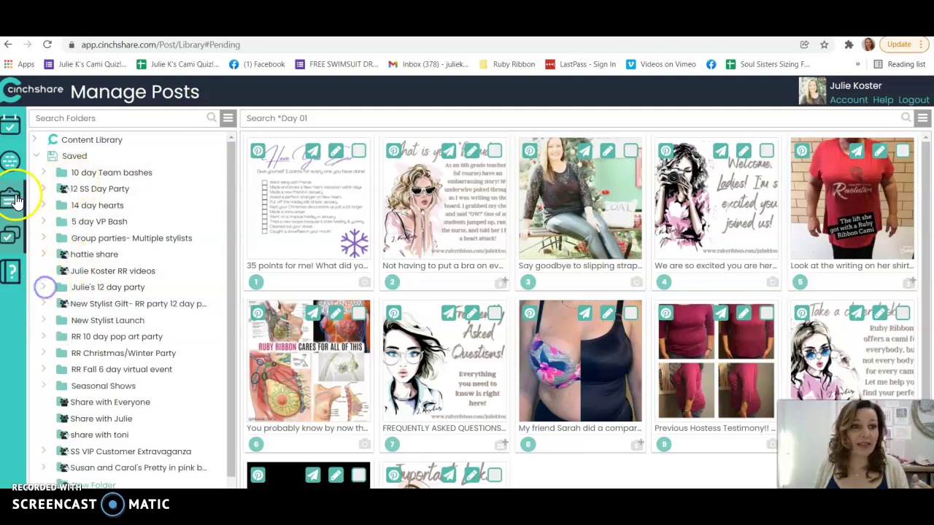
{"action": "left_click", "coordinate": [11, 163]}
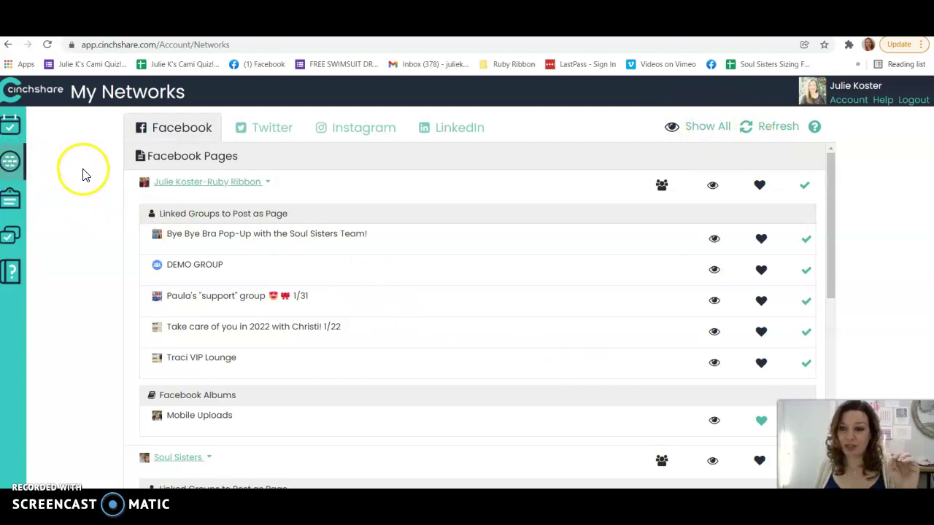
{"action": "left_click", "coordinate": [749, 127]}
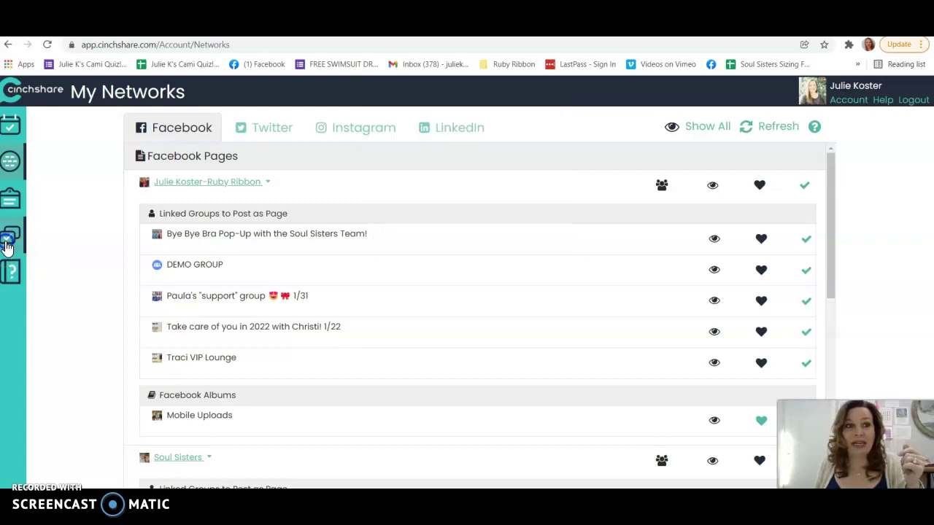
Go to the Schedule a Post page from the top sidebar icon
{"action": "left_click", "coordinate": [10, 125]}
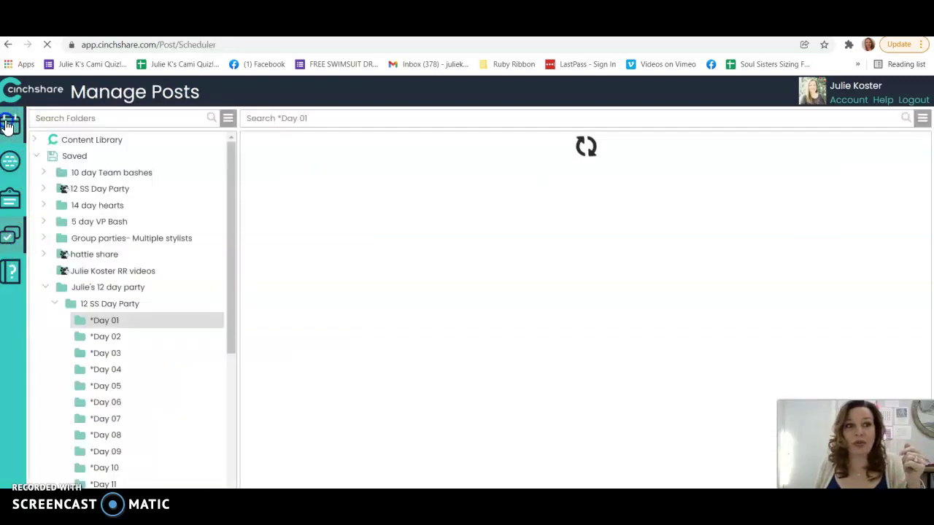